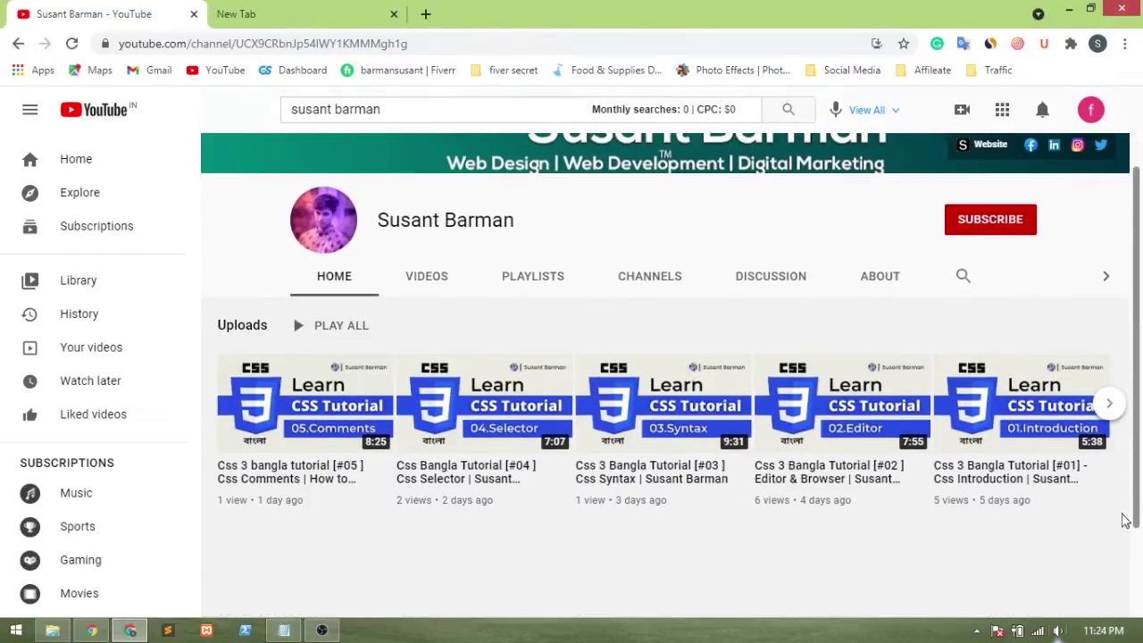
{"action": "left_click", "coordinate": [1104, 630]}
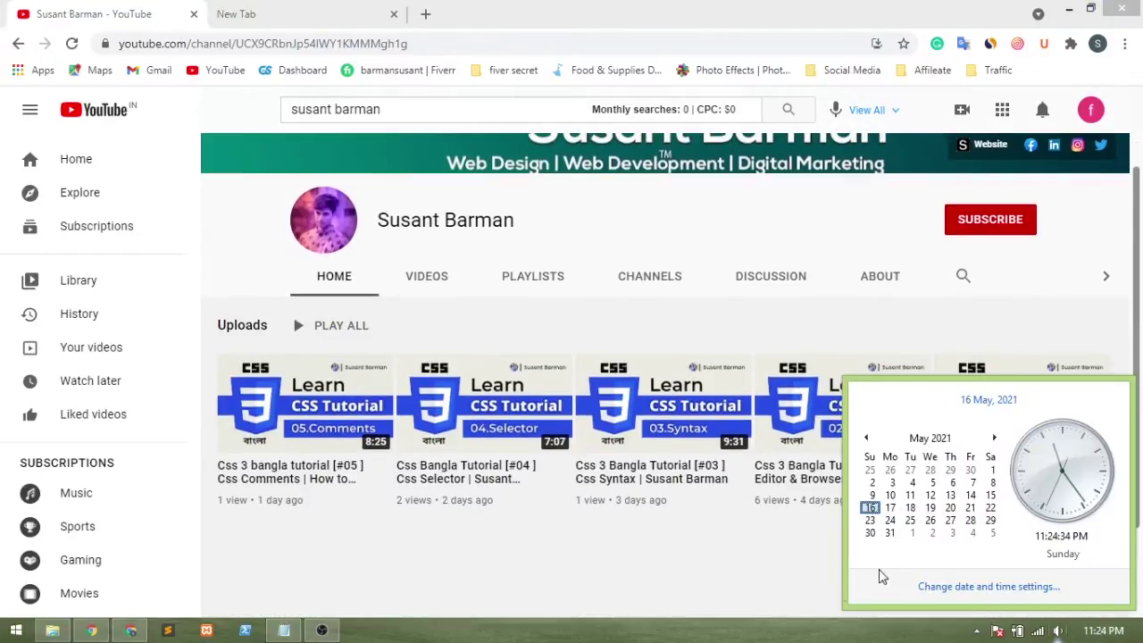
{"action": "left_click", "coordinate": [714, 617]}
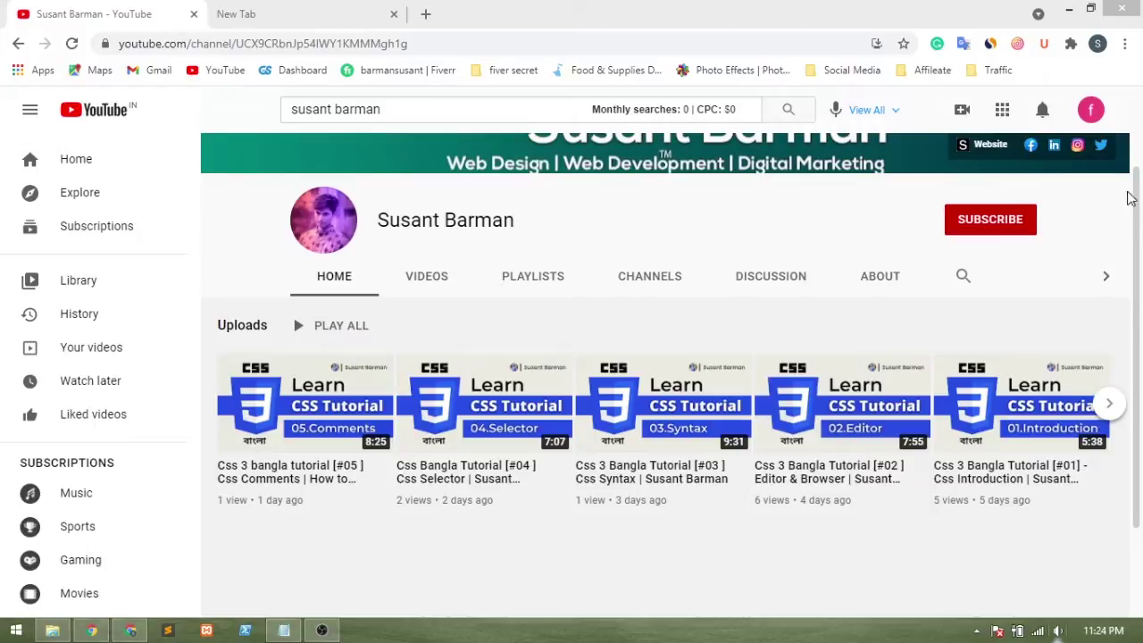
{"action": "left_click_drag", "start_coordinate": [1139, 210], "coordinate": [1136, 119]}
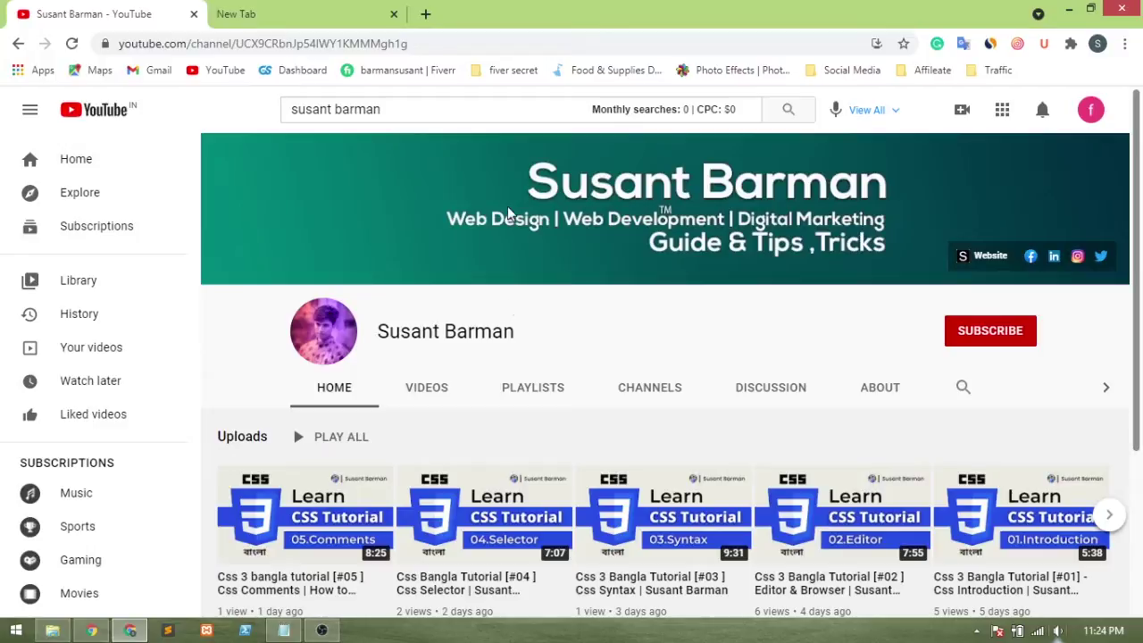
{"action": "left_click", "coordinate": [287, 16]}
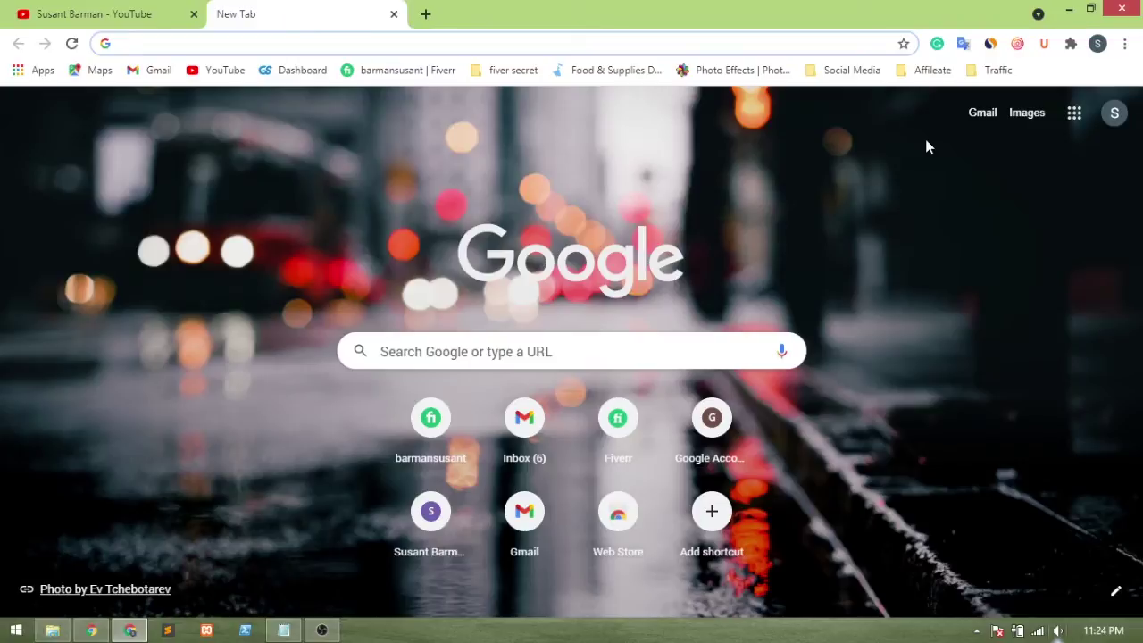
{"action": "left_click", "coordinate": [1069, 13]}
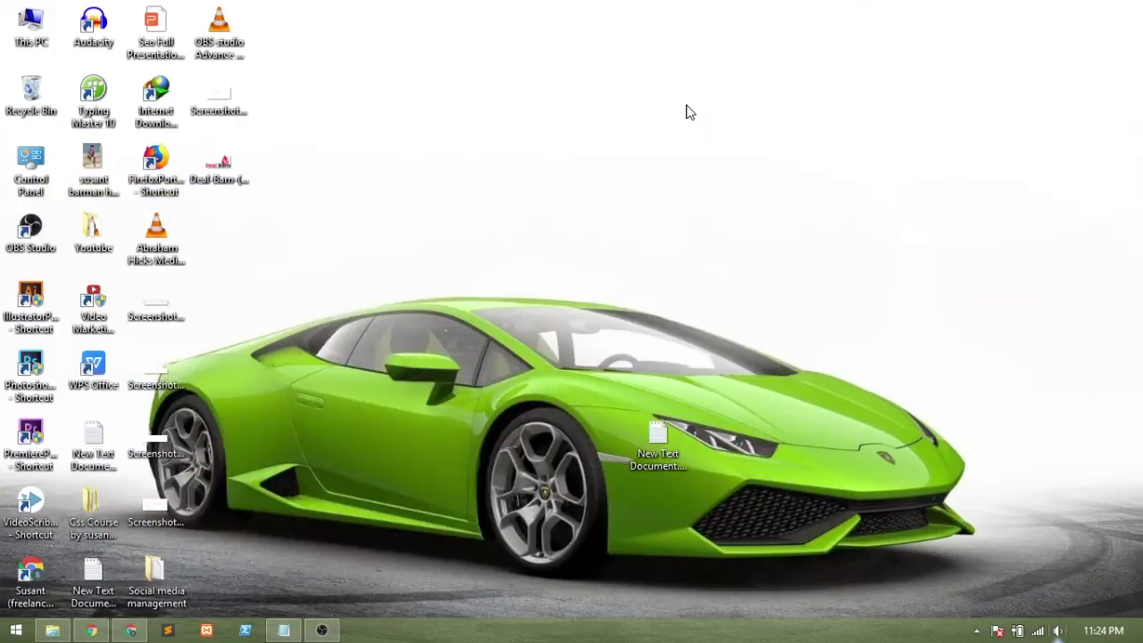
{"action": "right_click", "coordinate": [689, 109]}
{"action": "left_click", "coordinate": [722, 154]}
{"action": "left_click", "coordinate": [285, 631]}
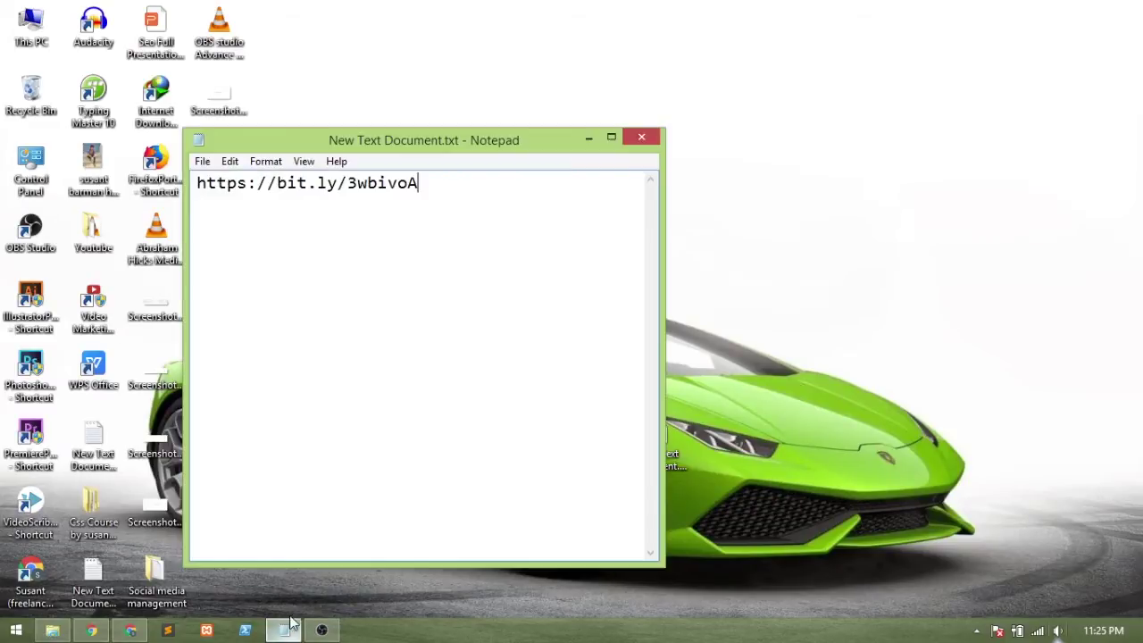
{"action": "left_click_drag", "start_coordinate": [419, 184], "coordinate": [194, 184]}
{"action": "right_click", "coordinate": [245, 184]}
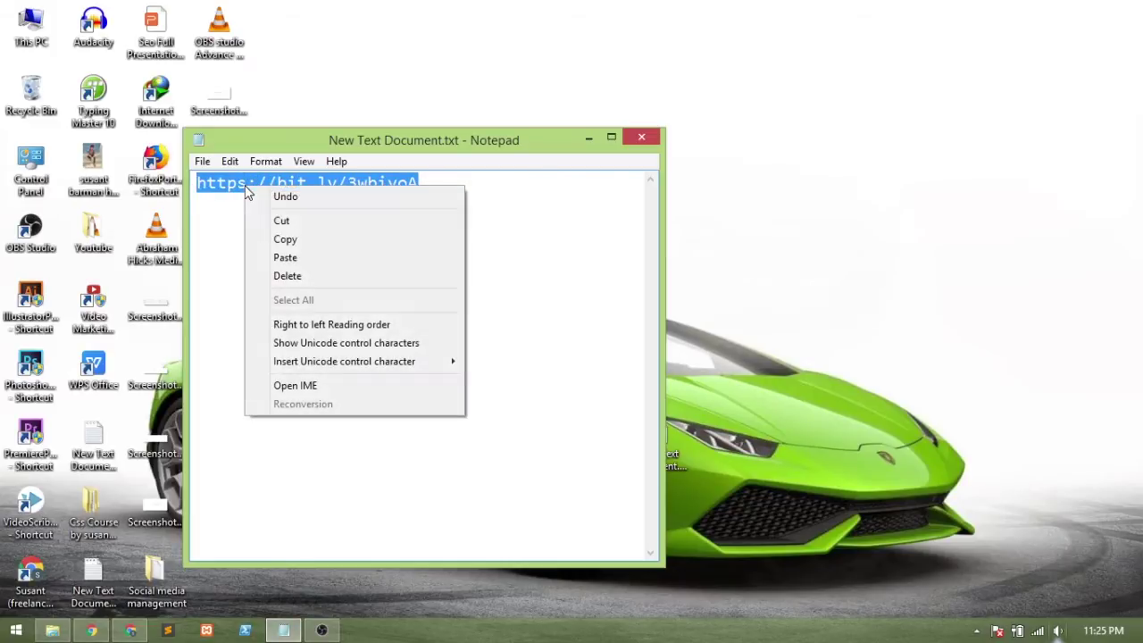
{"action": "left_click", "coordinate": [279, 240]}
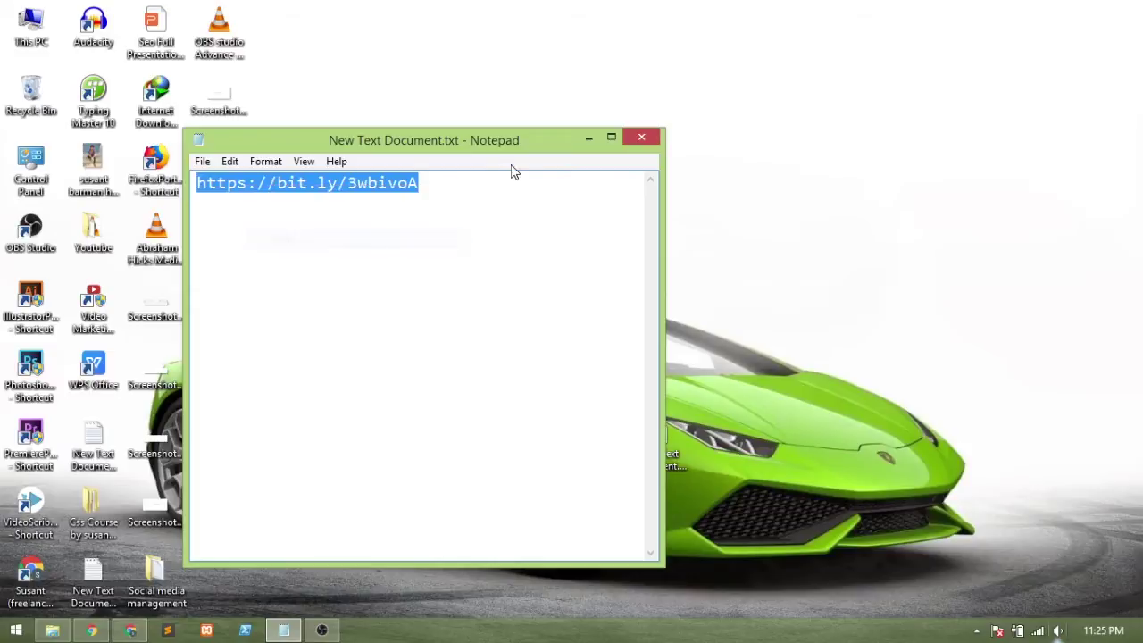
Step: Switch to Chrome, load the copied link in the empty tab and open the site's Web Hosting plans page
{"action": "left_click", "coordinate": [589, 138]}
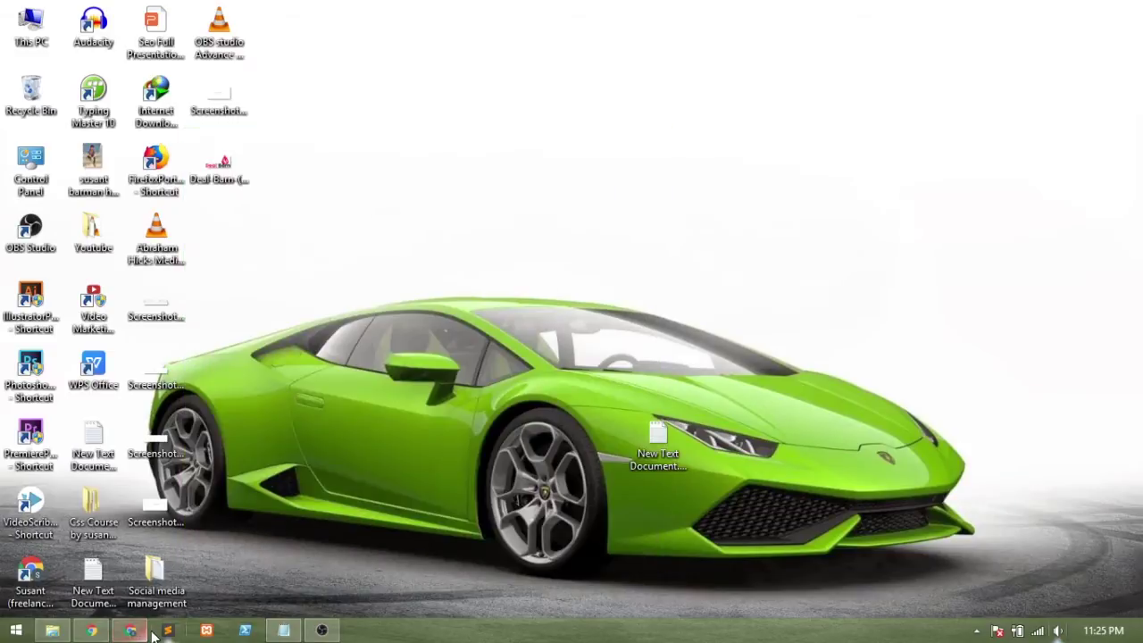
{"action": "left_click", "coordinate": [130, 631]}
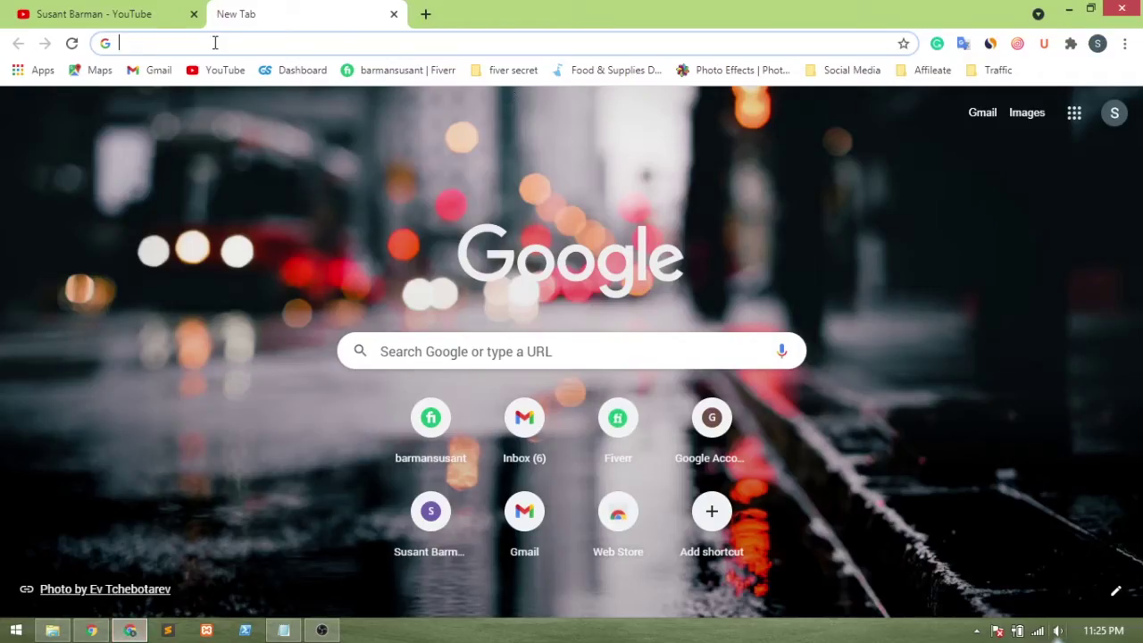
{"action": "key", "text": "ctrl+v"}
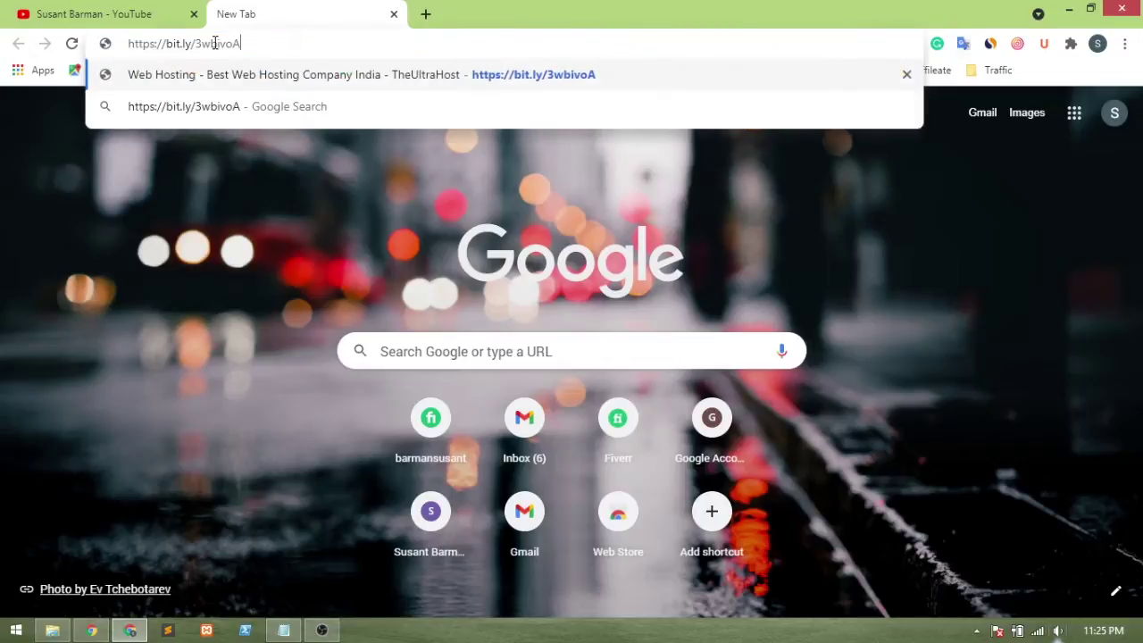
{"action": "key", "text": "Return"}
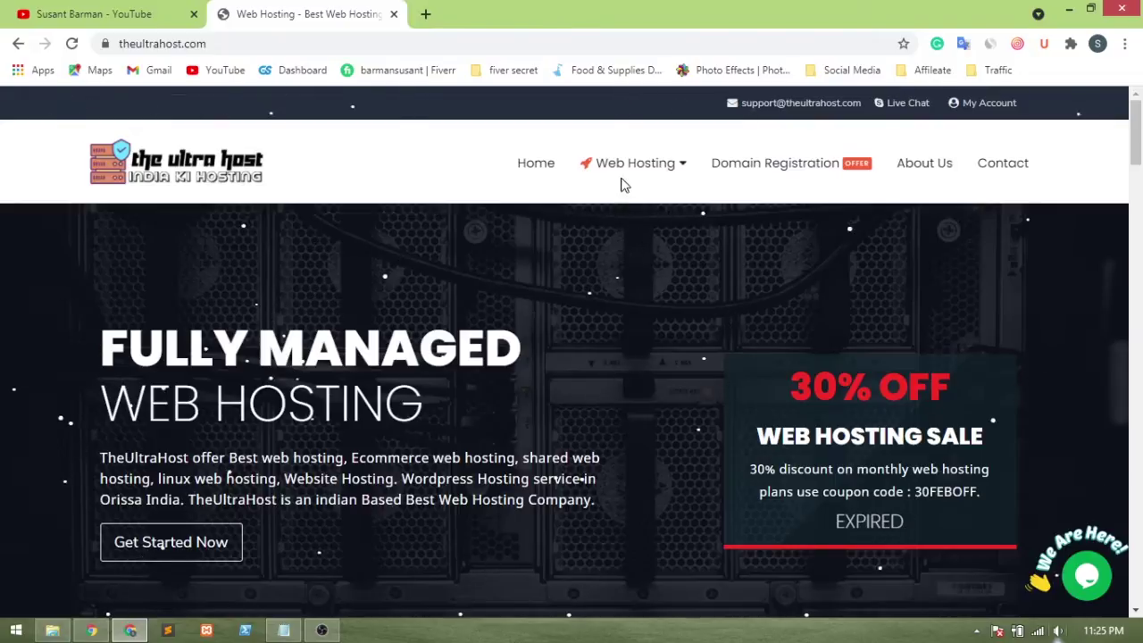
{"action": "mouse_move", "coordinate": [626, 173]}
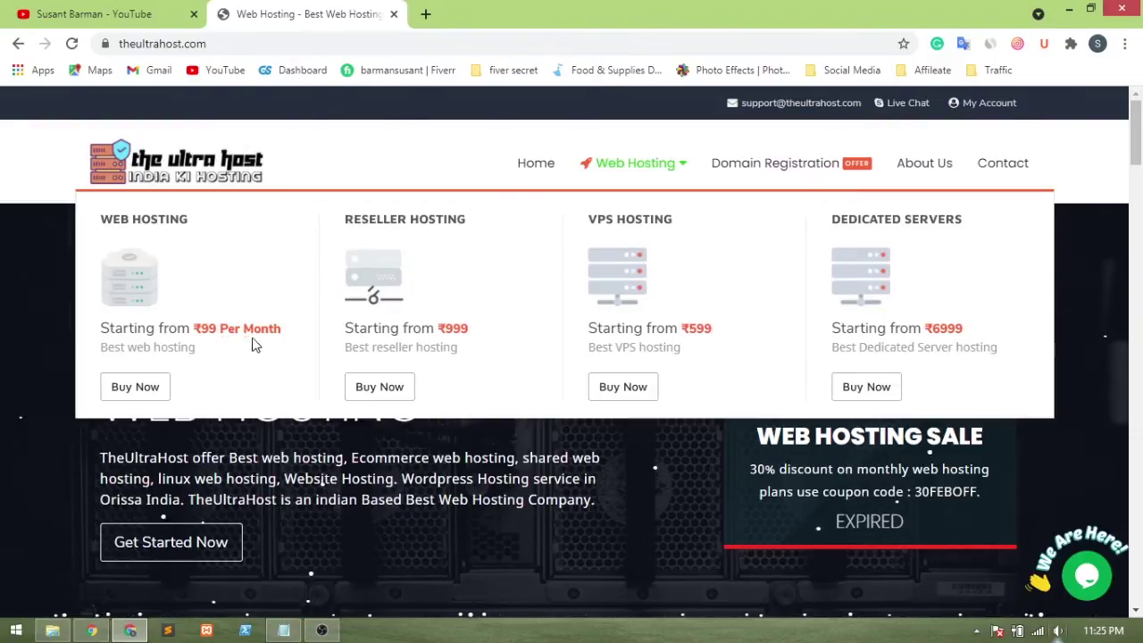
{"action": "left_click", "coordinate": [154, 393]}
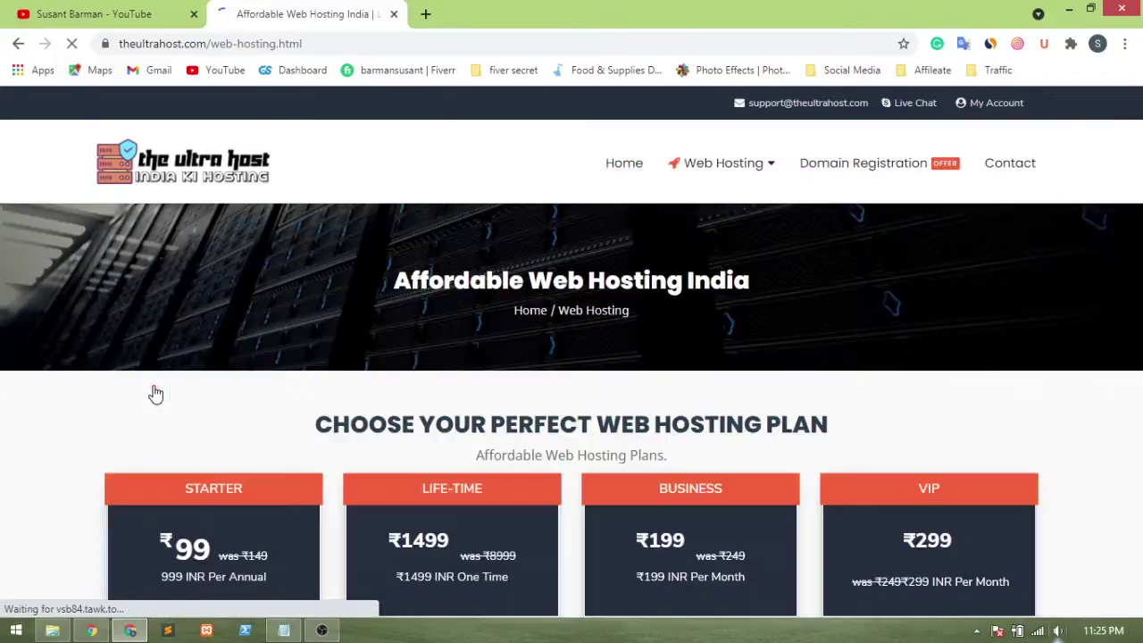
Step: Examine the prices and included features of the Starter, Life-Time, Business and VIP hosting plans
{"action": "scroll", "coordinate": [295, 344], "scroll_direction": "down", "scroll_amount": 1}
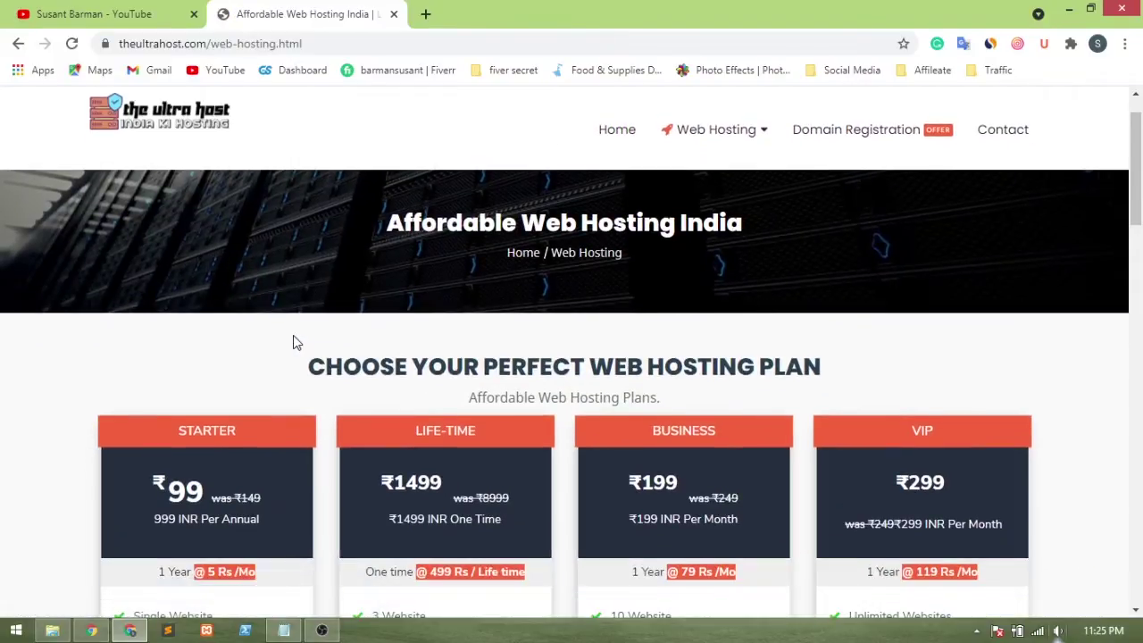
{"action": "scroll", "coordinate": [293, 335], "scroll_direction": "down", "scroll_amount": 2}
{"action": "scroll", "coordinate": [293, 335], "scroll_direction": "up", "scroll_amount": 3}
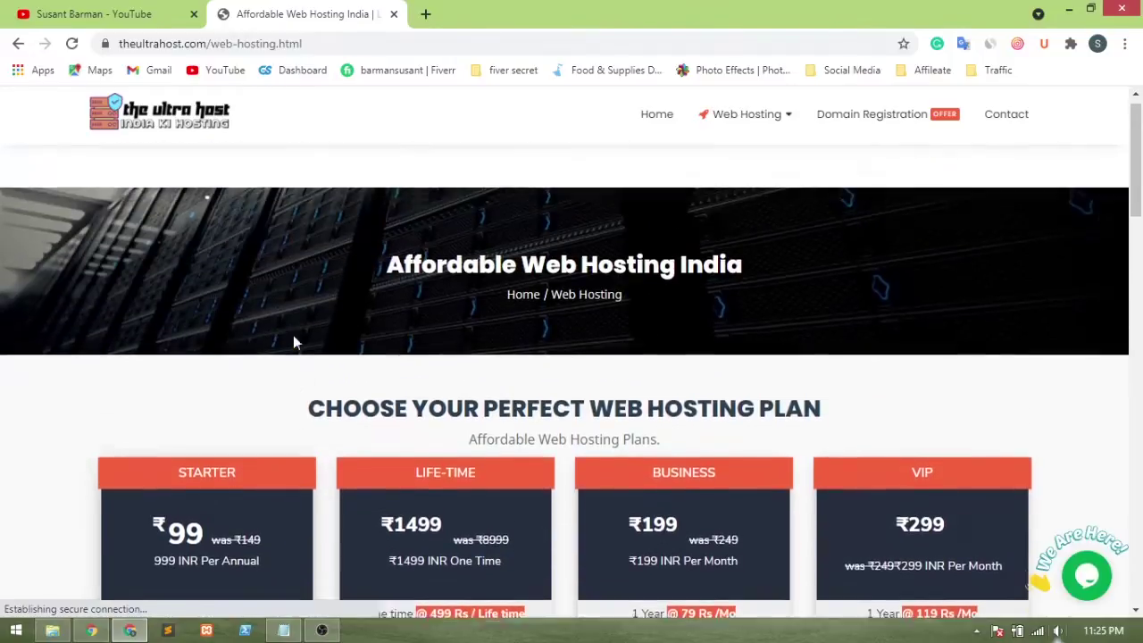
{"action": "scroll", "coordinate": [293, 335], "scroll_direction": "down", "scroll_amount": 2}
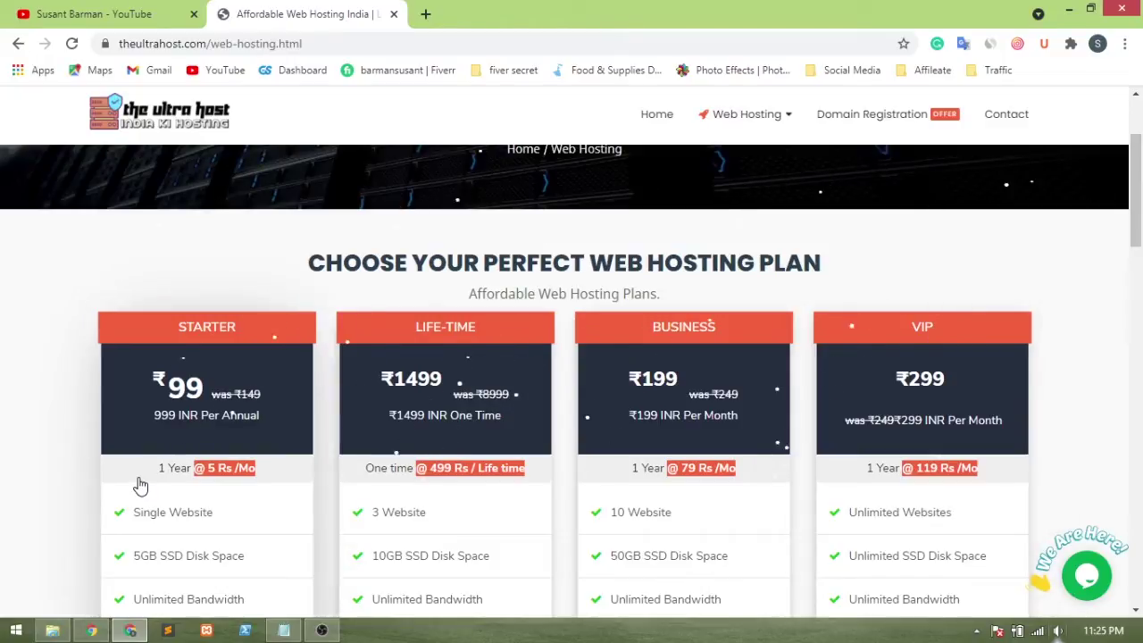
{"action": "scroll", "coordinate": [224, 322], "scroll_direction": "down", "scroll_amount": 2}
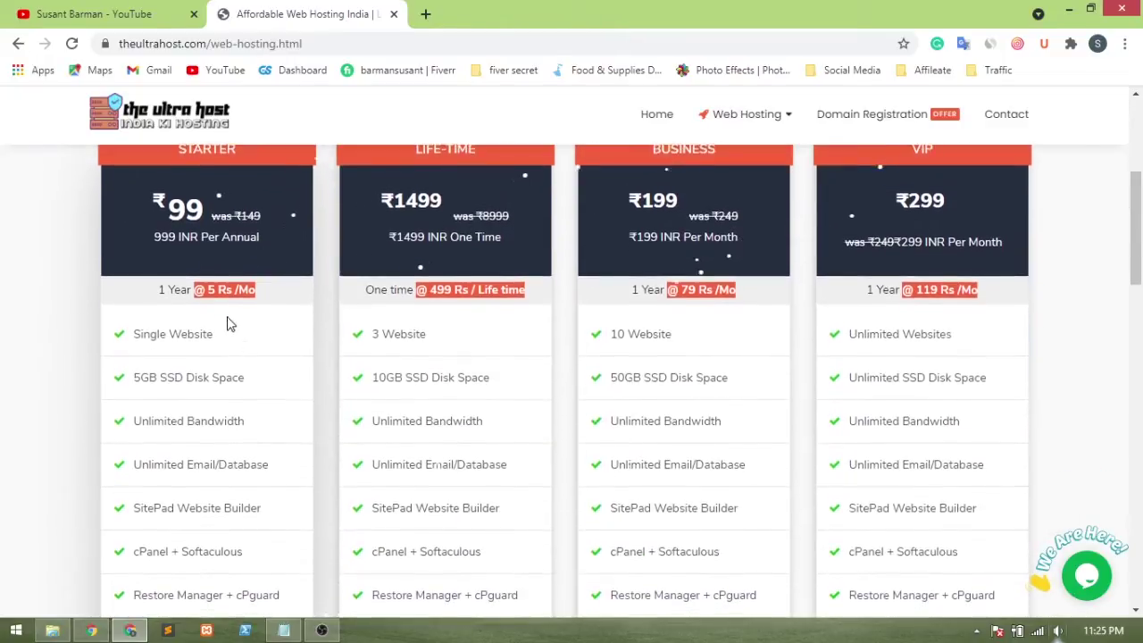
{"action": "scroll", "coordinate": [225, 318], "scroll_direction": "down", "scroll_amount": 2}
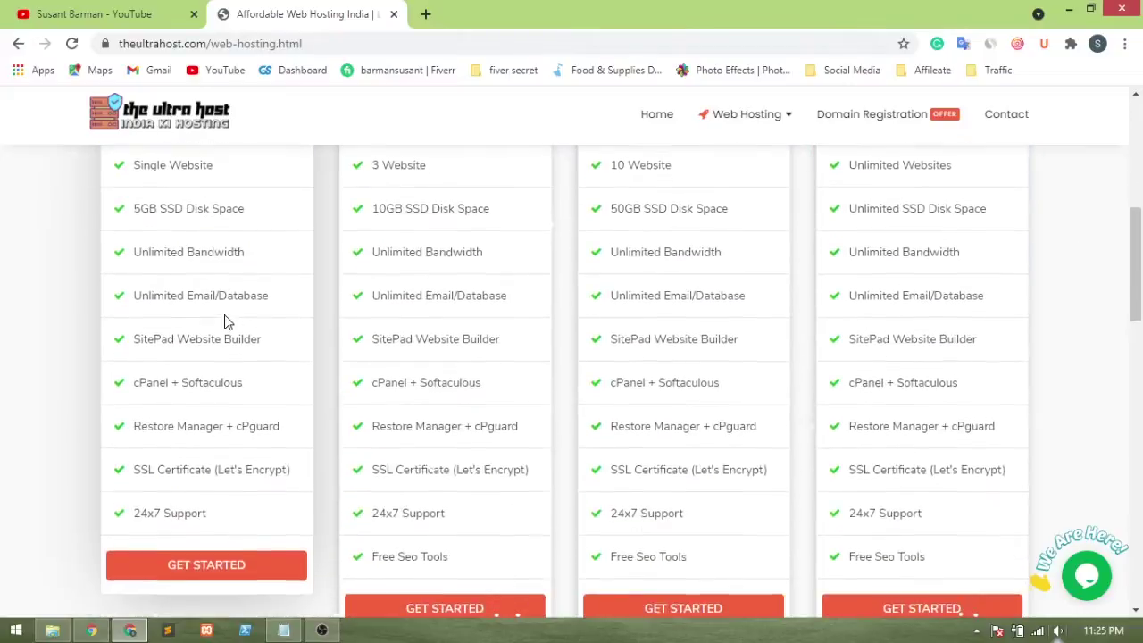
{"action": "scroll", "coordinate": [226, 321], "scroll_direction": "up", "scroll_amount": 2}
{"action": "scroll", "coordinate": [225, 322], "scroll_direction": "up", "scroll_amount": 1}
{"action": "scroll", "coordinate": [184, 365], "scroll_direction": "down", "scroll_amount": 2}
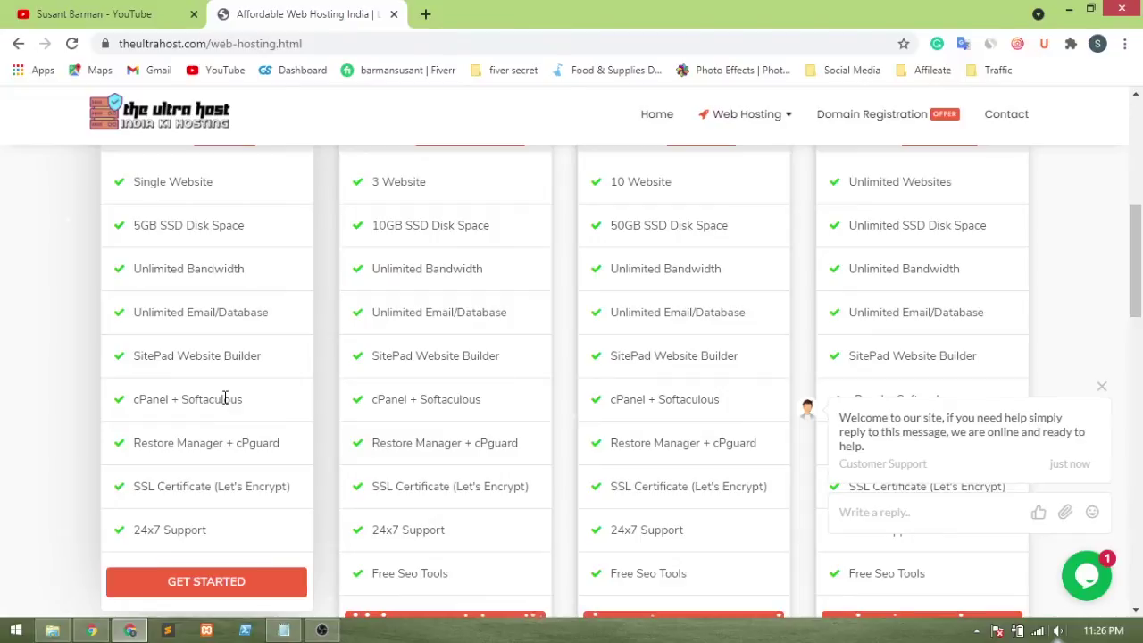
{"action": "scroll", "coordinate": [225, 401], "scroll_direction": "up", "scroll_amount": 3}
Step: Start an order for the Starter hosting plan and choose to use an existing domain with updated nameservers
{"action": "scroll", "coordinate": [224, 399], "scroll_direction": "down", "scroll_amount": 3}
{"action": "scroll", "coordinate": [218, 399], "scroll_direction": "down", "scroll_amount": 2}
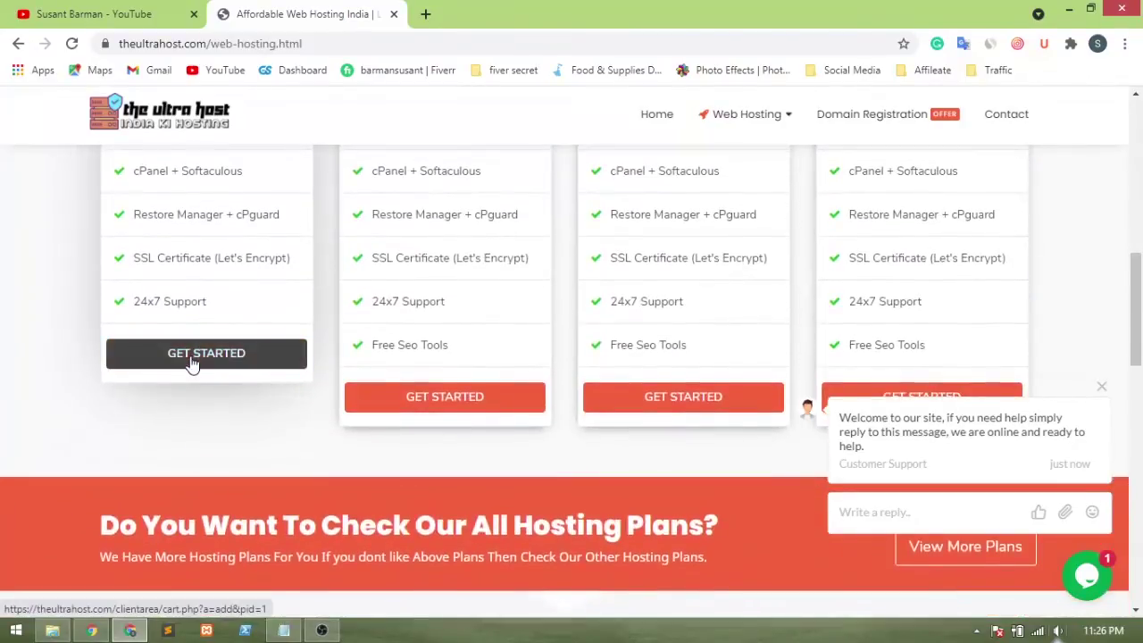
{"action": "left_click", "coordinate": [191, 363]}
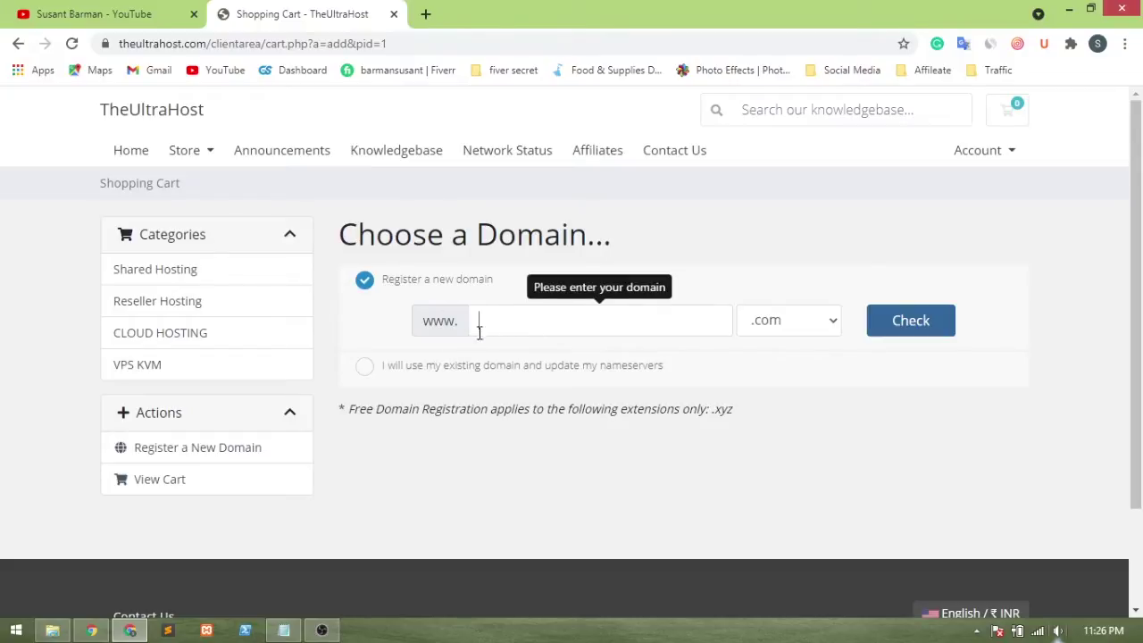
{"action": "left_click", "coordinate": [365, 368]}
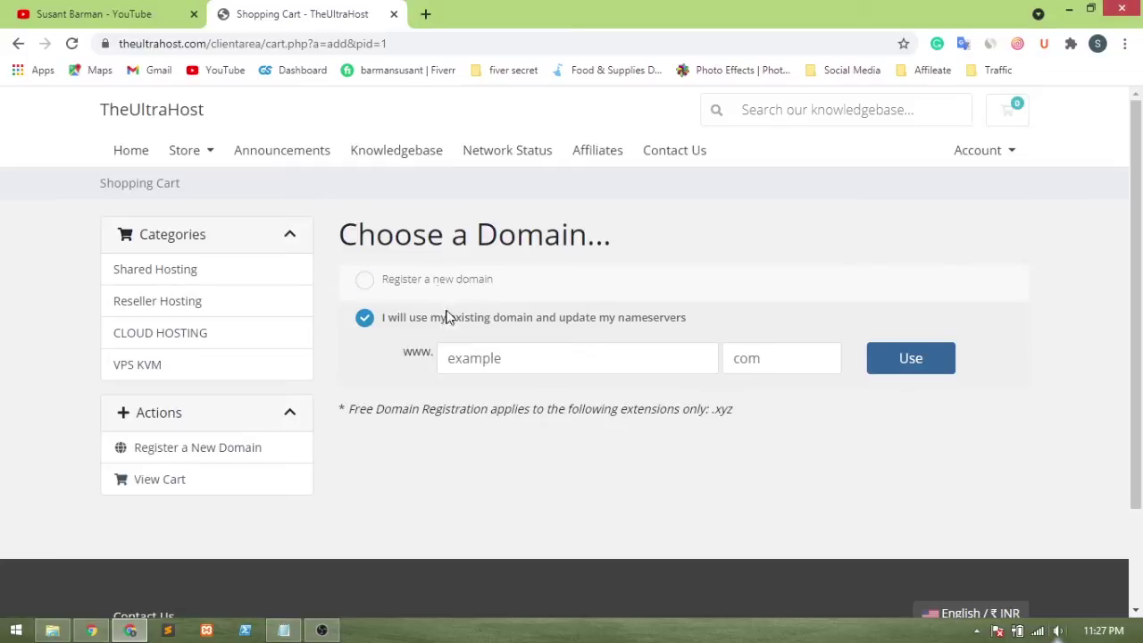
Step: Search Google for godaddy in a new tab and look over the results
{"action": "left_click", "coordinate": [427, 14]}
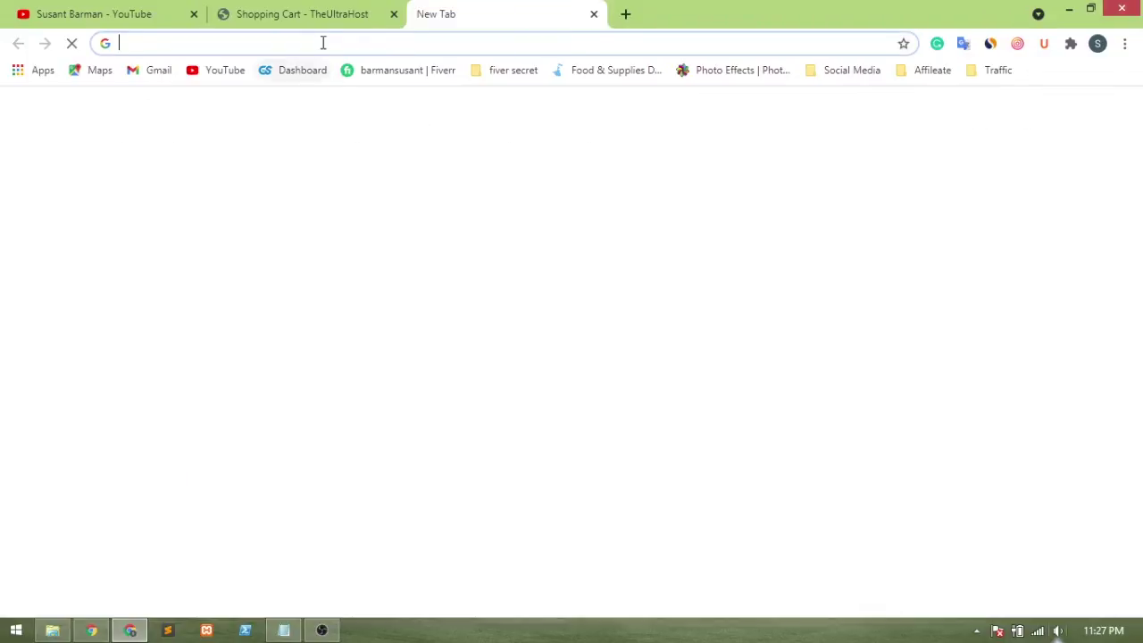
{"action": "type", "text": "g"}
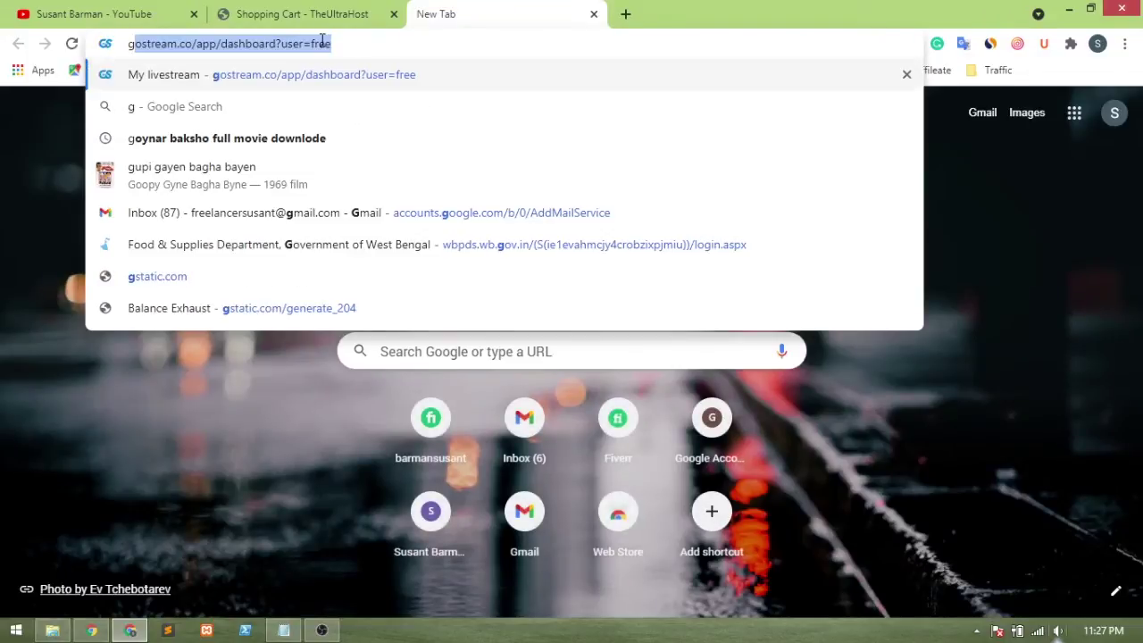
{"action": "type", "text": "odad"}
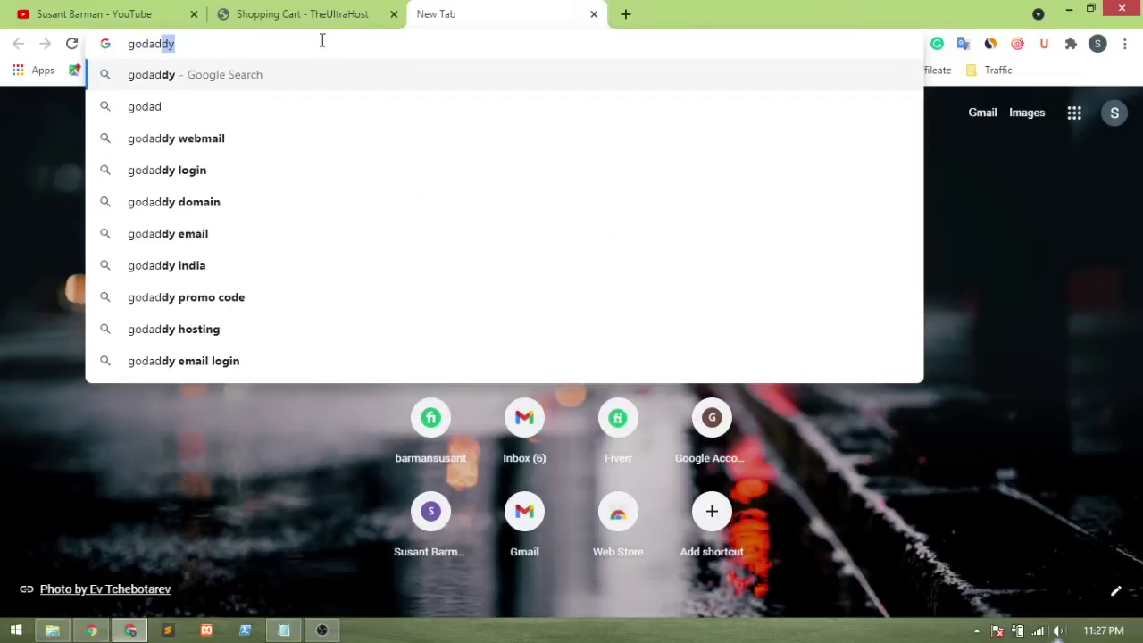
{"action": "key", "text": "Return"}
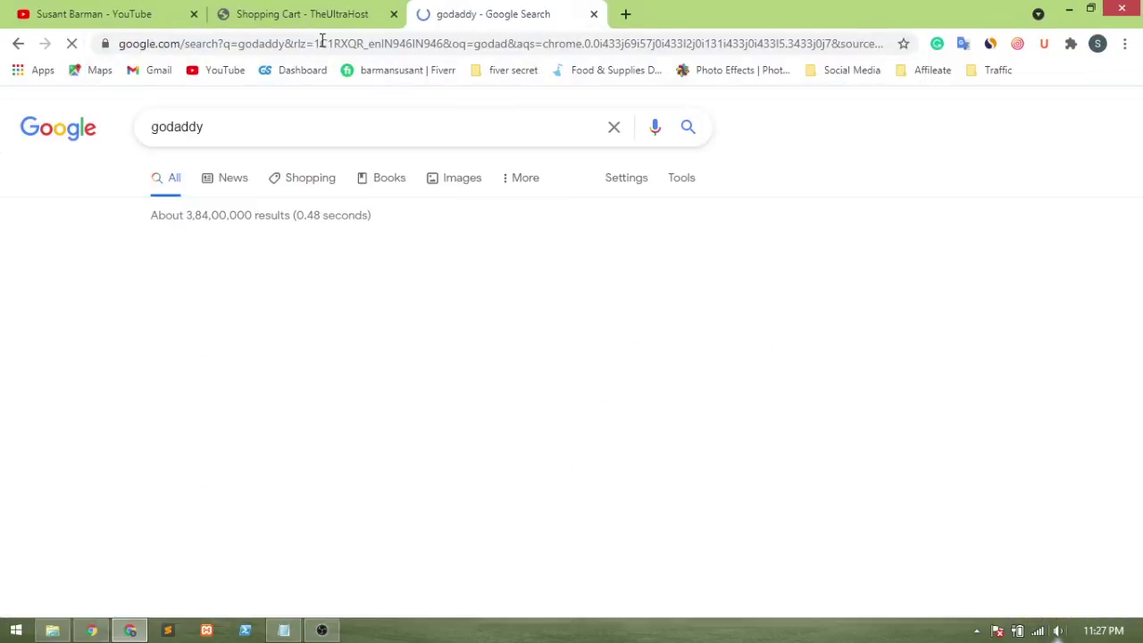
{"action": "scroll", "coordinate": [268, 268], "scroll_direction": "down", "scroll_amount": 1}
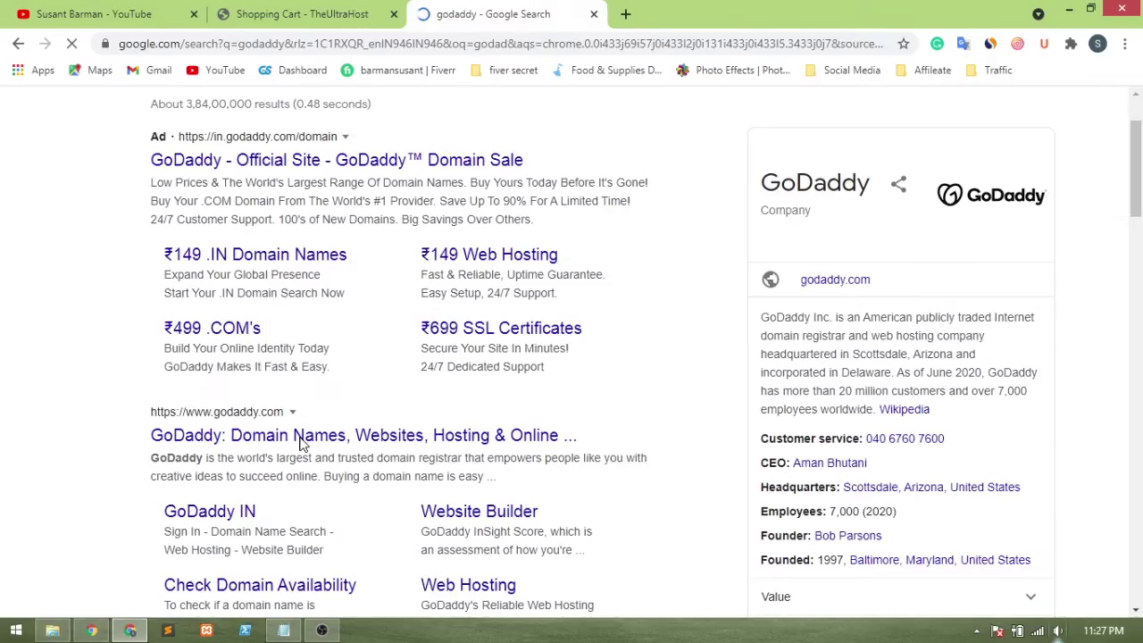
Step: Search for namecheep in another new tab and open the Namecheap website
{"action": "left_click", "coordinate": [629, 14]}
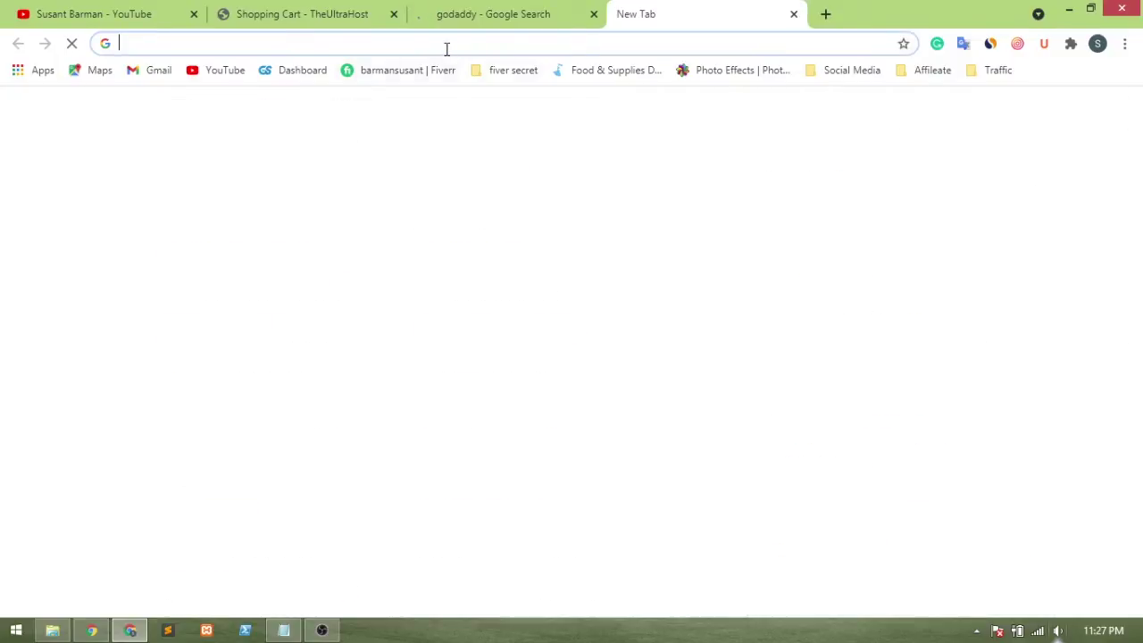
{"action": "left_click", "coordinate": [447, 47]}
{"action": "type", "text": "nam"}
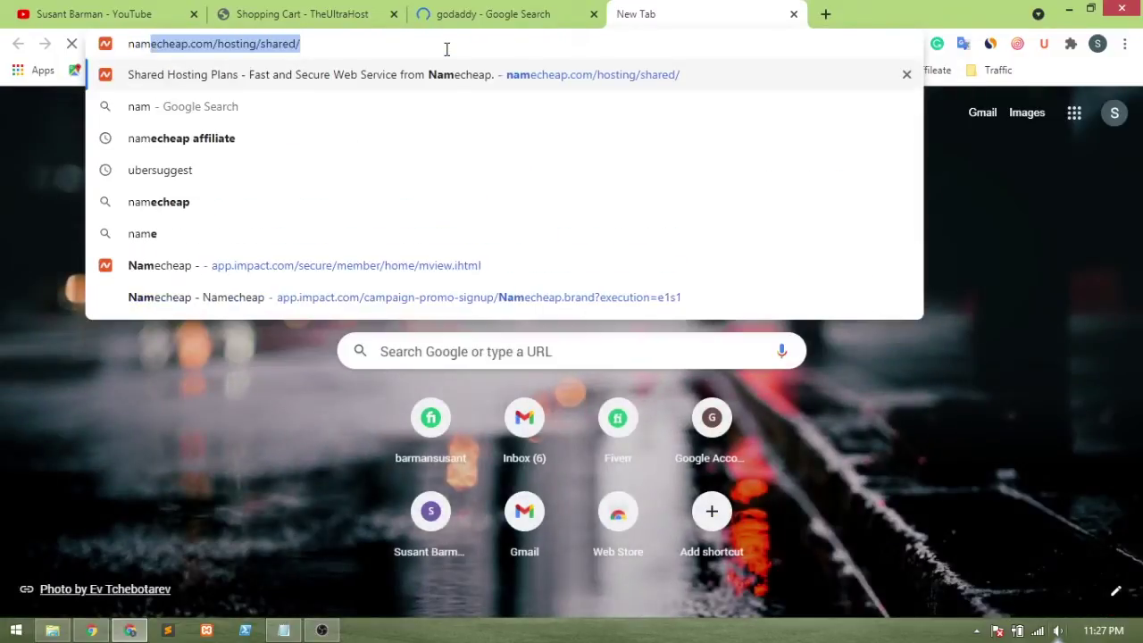
{"action": "type", "text": "echeep"}
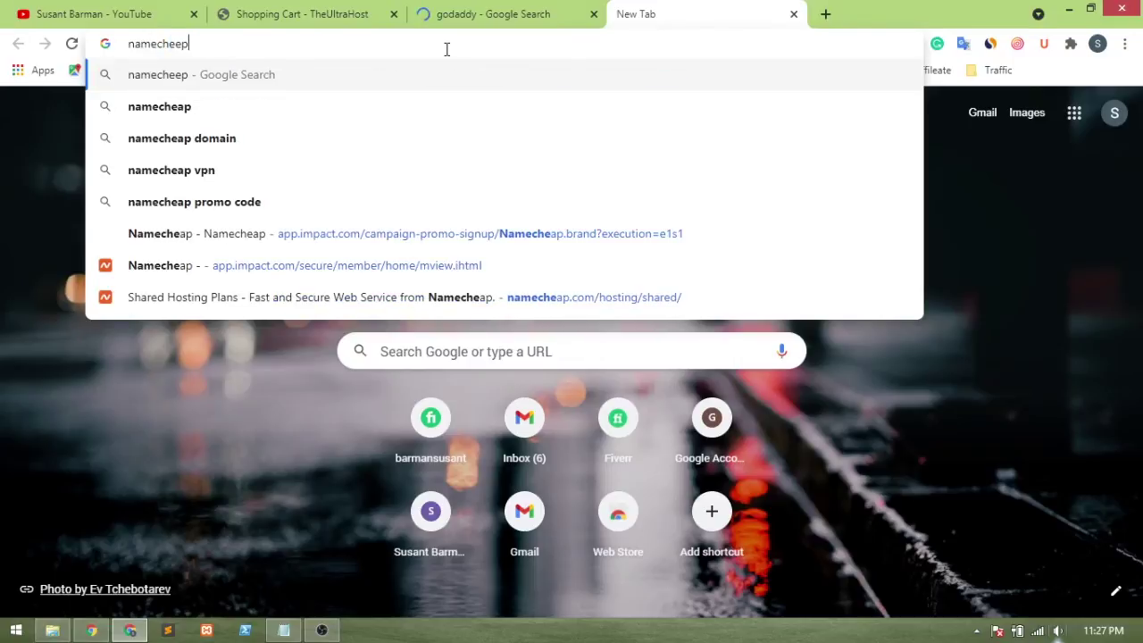
{"action": "key", "text": "Return"}
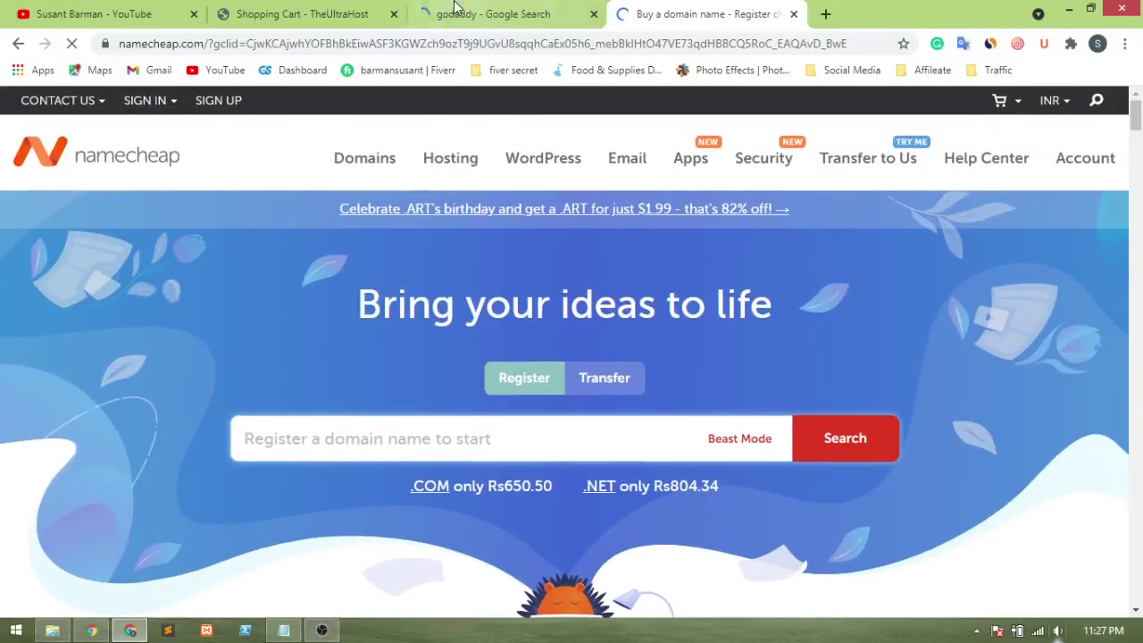
Step: Return to the TheUltraHost shopping cart and submit the saved existing domain name with the extension com for the hosting order
{"action": "left_click", "coordinate": [457, 11]}
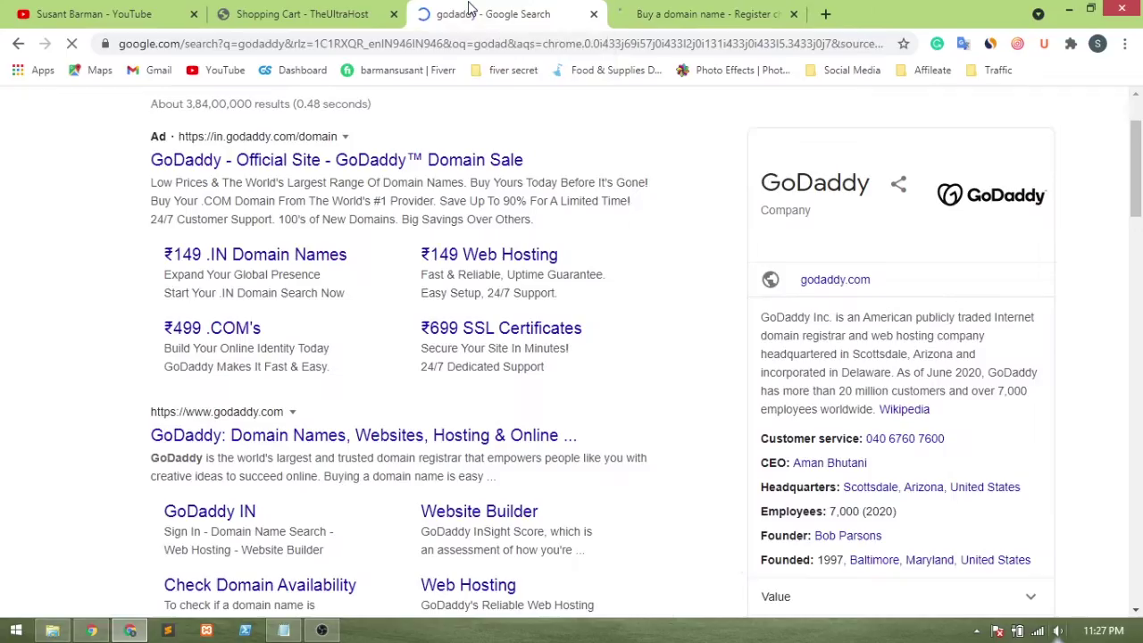
{"action": "left_click", "coordinate": [286, 11]}
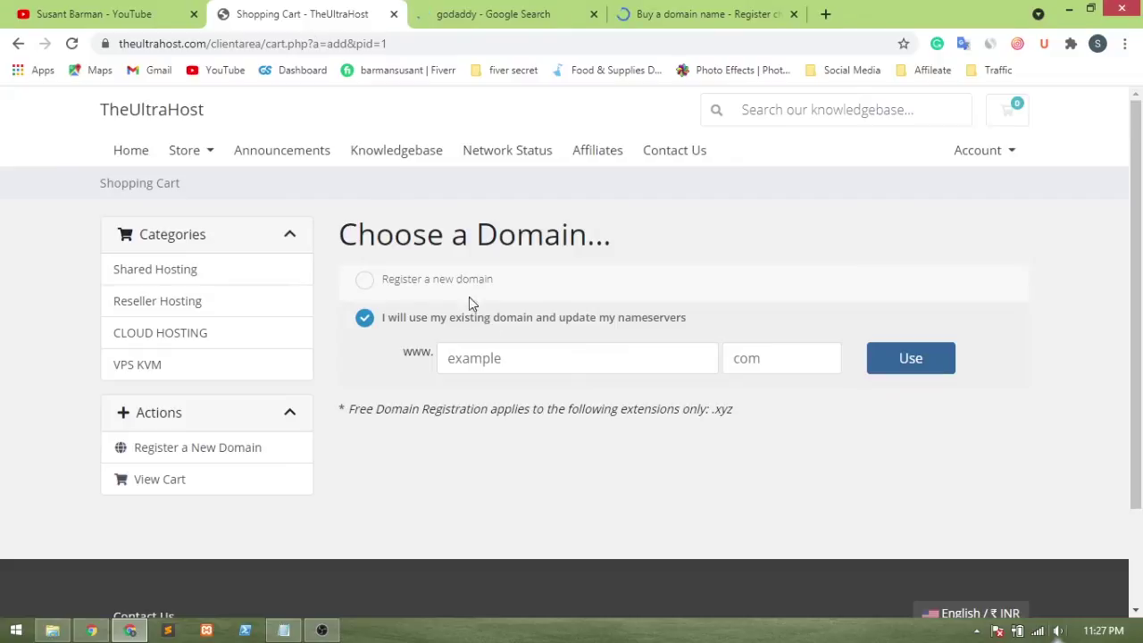
{"action": "left_click", "coordinate": [491, 362]}
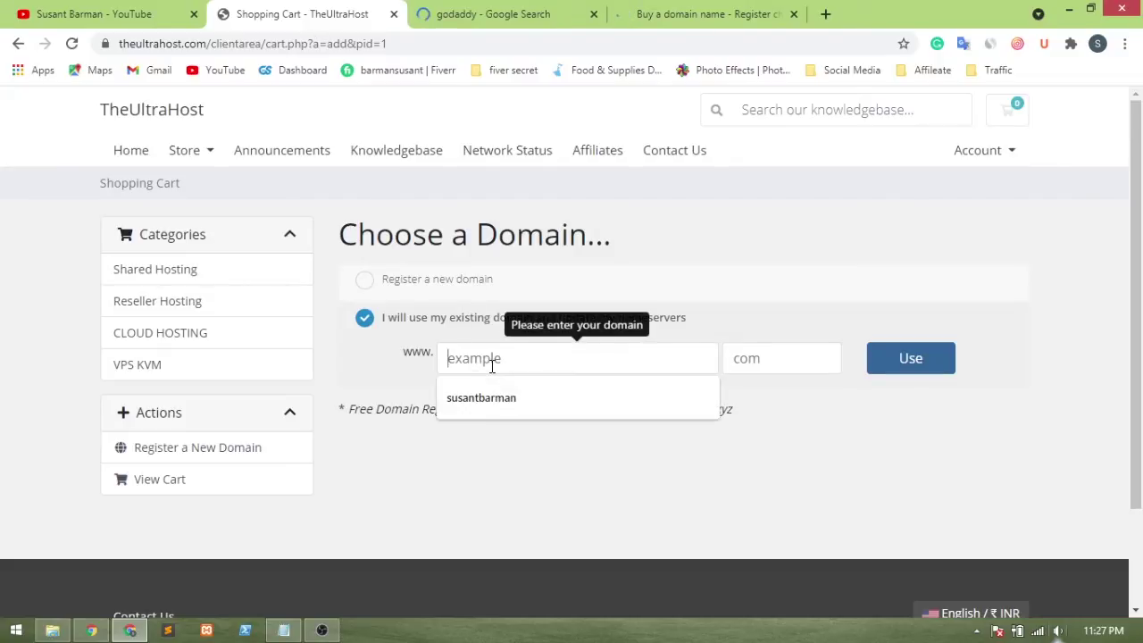
{"action": "left_click", "coordinate": [505, 390]}
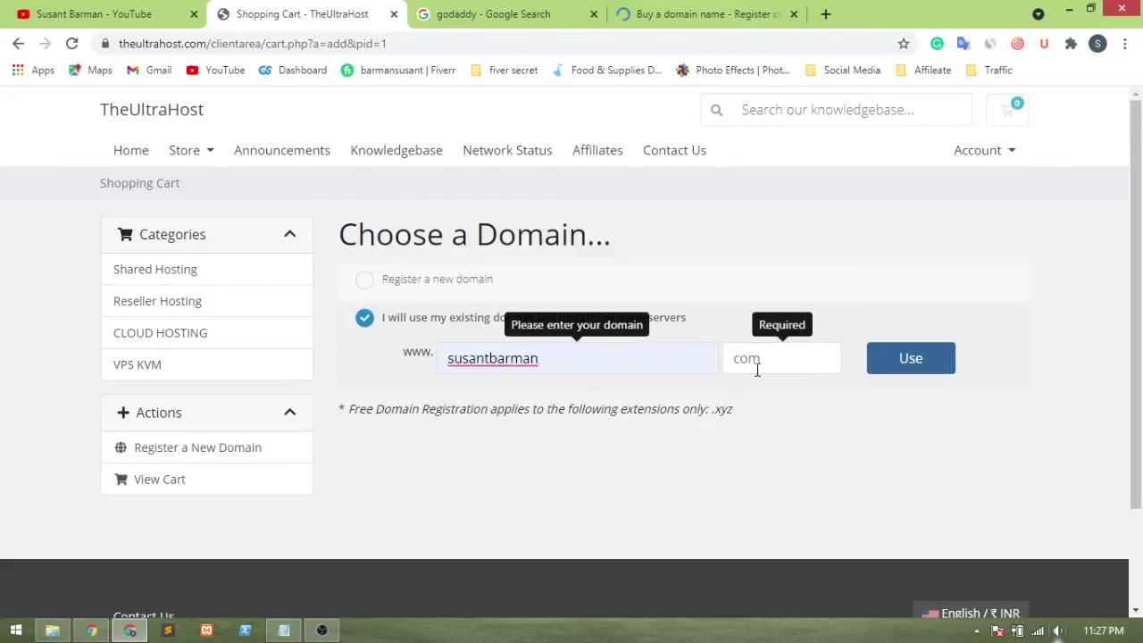
{"action": "left_click", "coordinate": [766, 360]}
{"action": "type", "text": "com"}
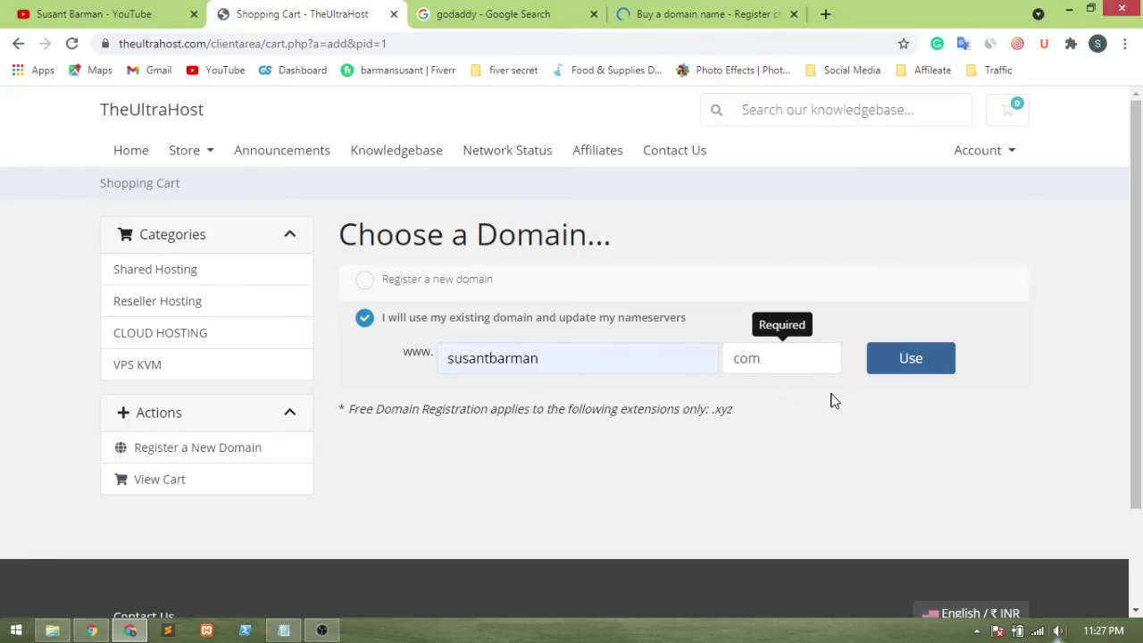
{"action": "left_click", "coordinate": [908, 364]}
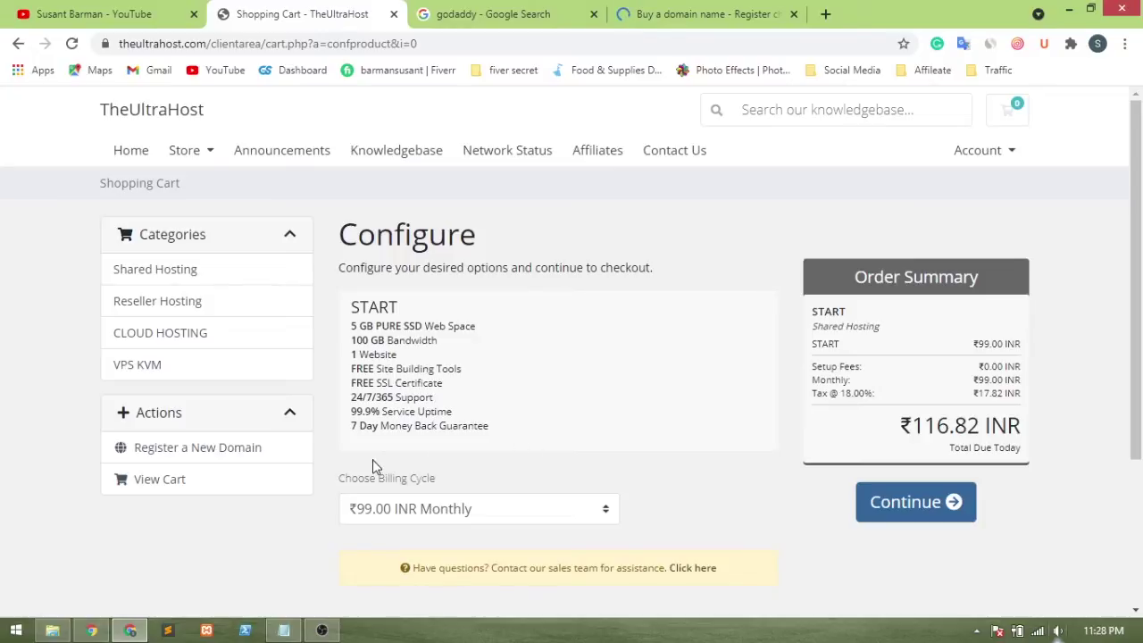
Step: Set the START plan's billing cycle to ₹899.00 INR Annually and continue to the order review
{"action": "scroll", "coordinate": [496, 447], "scroll_direction": "down", "scroll_amount": 1}
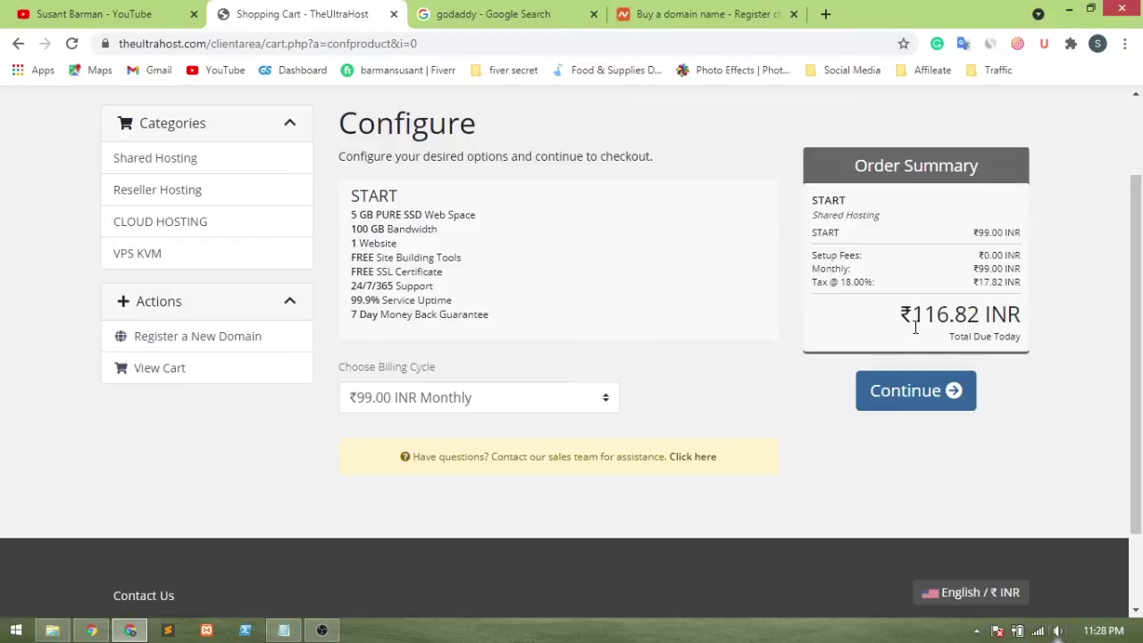
{"action": "left_click", "coordinate": [527, 401]}
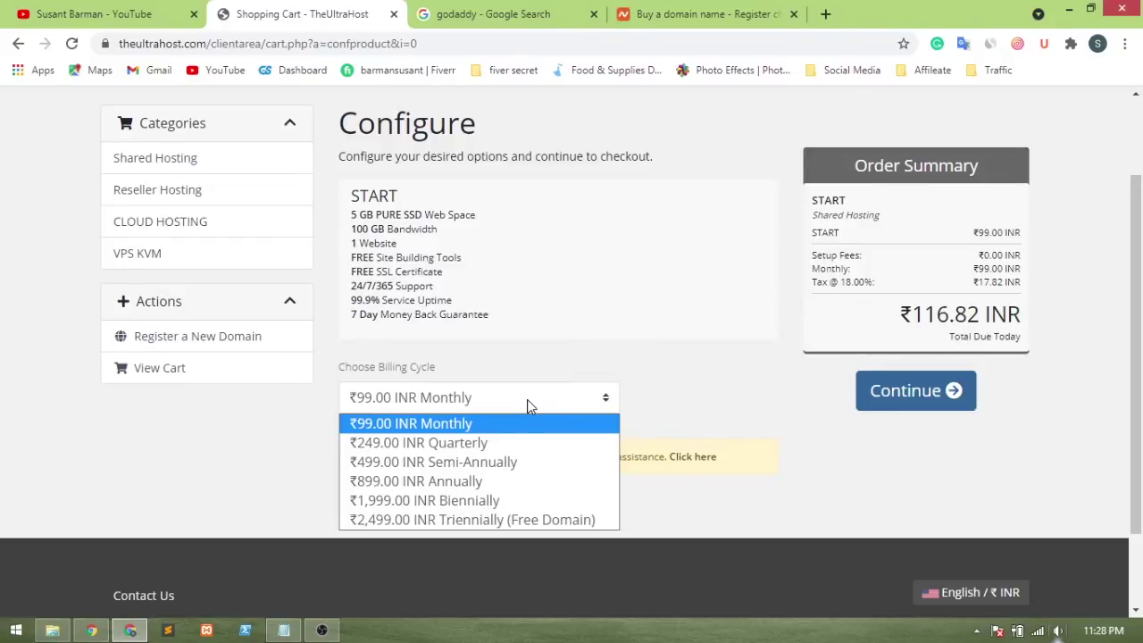
{"action": "left_click", "coordinate": [492, 483]}
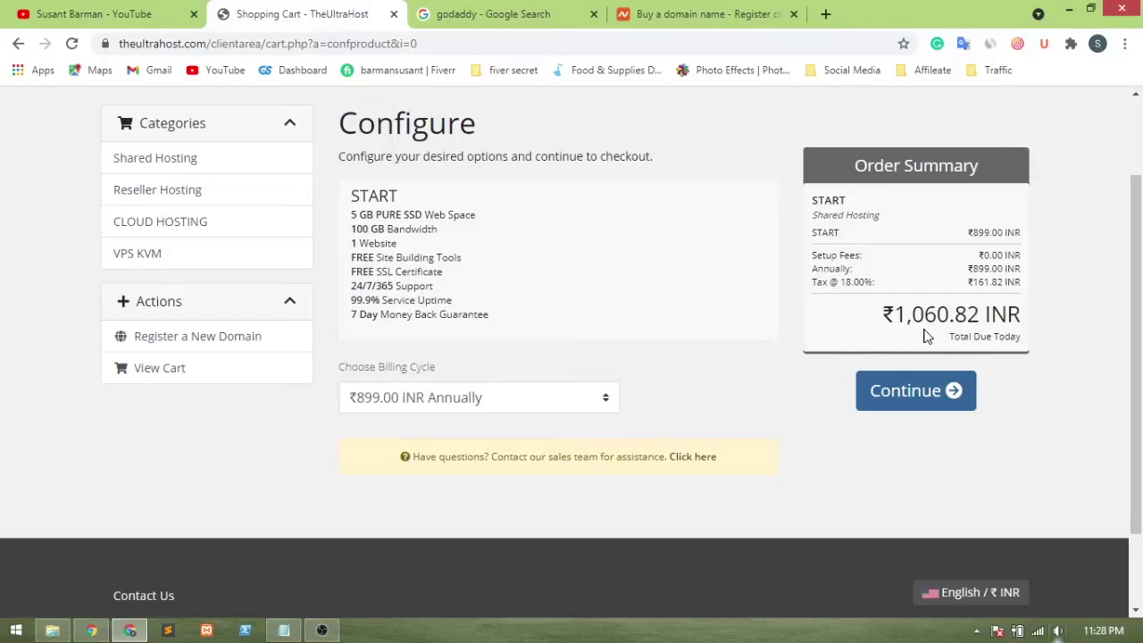
{"action": "scroll", "coordinate": [929, 363], "scroll_direction": "up", "scroll_amount": 1}
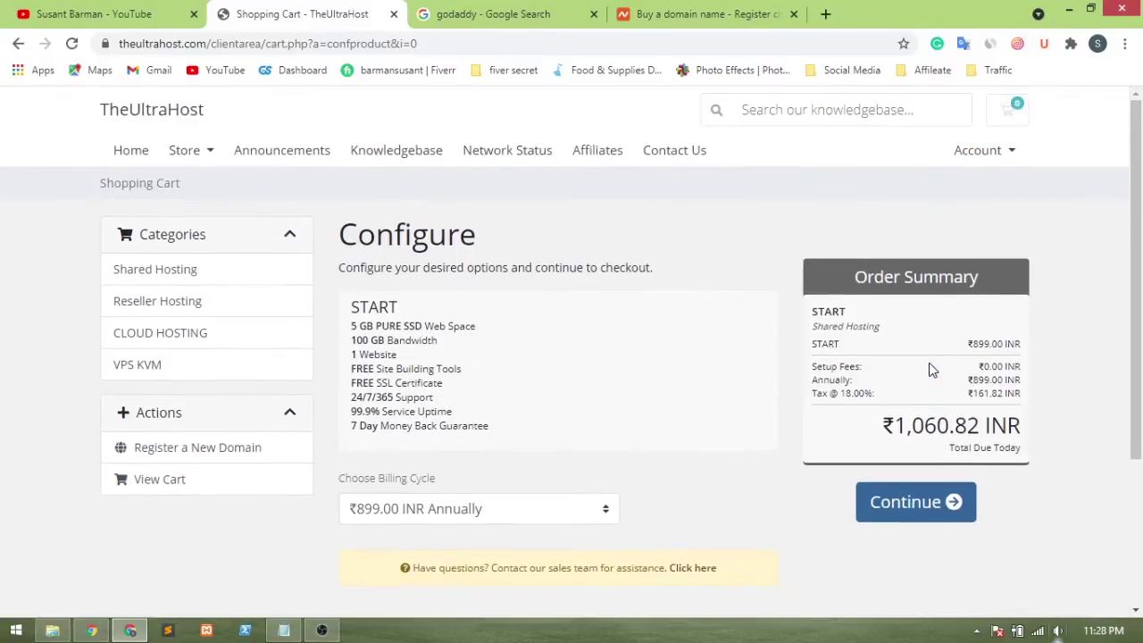
{"action": "scroll", "coordinate": [929, 362], "scroll_direction": "down", "scroll_amount": 1}
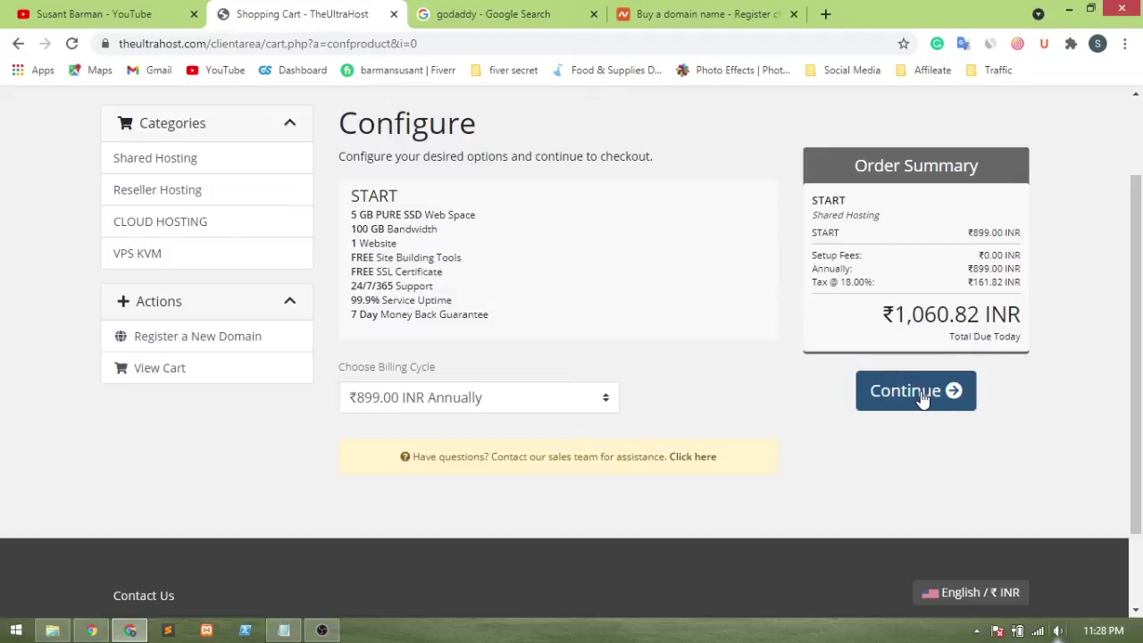
{"action": "left_click", "coordinate": [911, 391]}
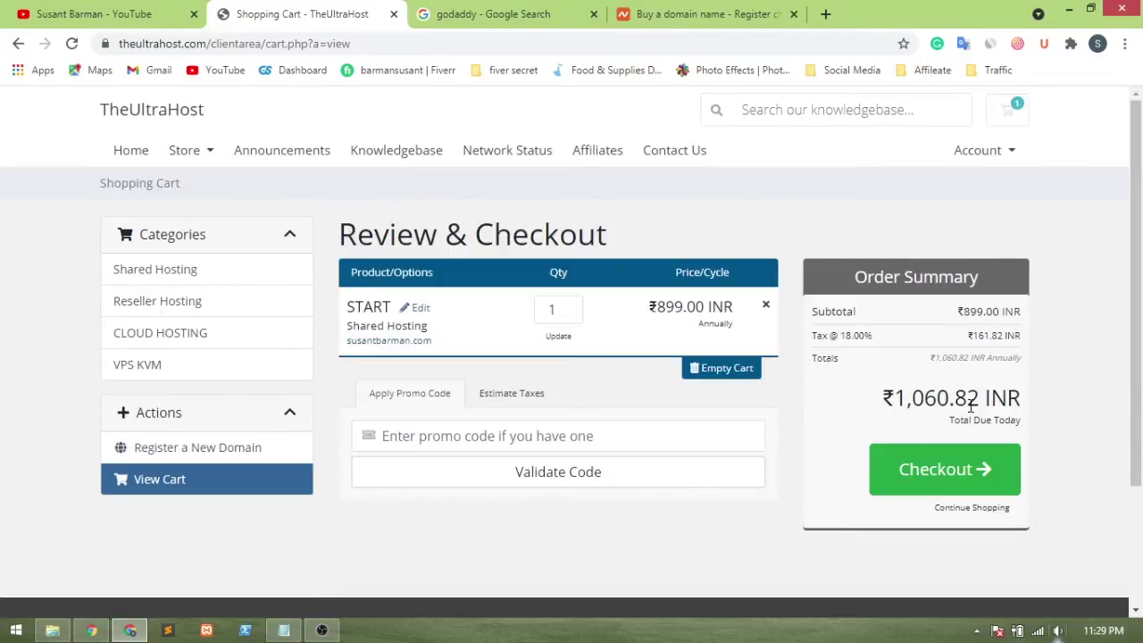
Step: Apply the promo code FREE to the order
{"action": "scroll", "coordinate": [687, 434], "scroll_direction": "down", "scroll_amount": 2}
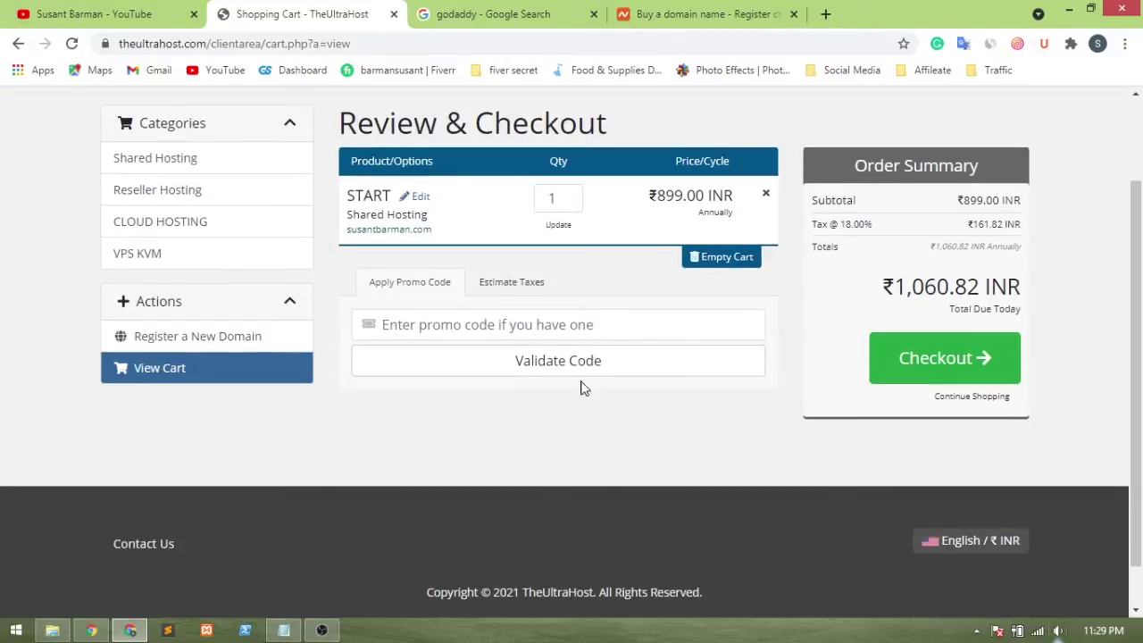
{"action": "left_click", "coordinate": [523, 327]}
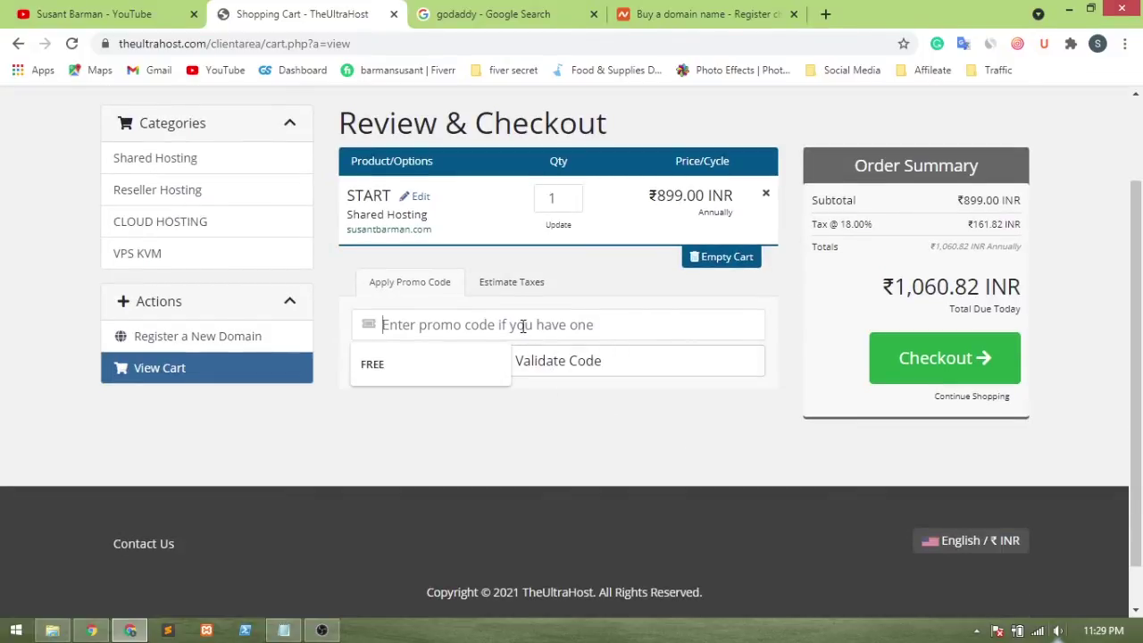
{"action": "left_click", "coordinate": [402, 373]}
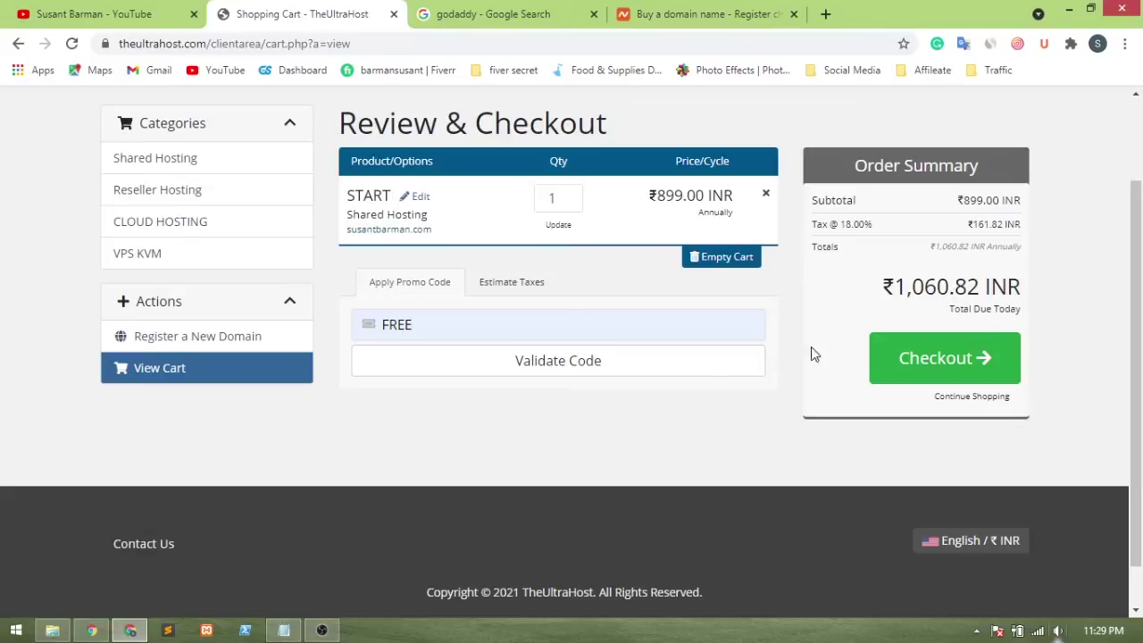
{"action": "left_click", "coordinate": [592, 372]}
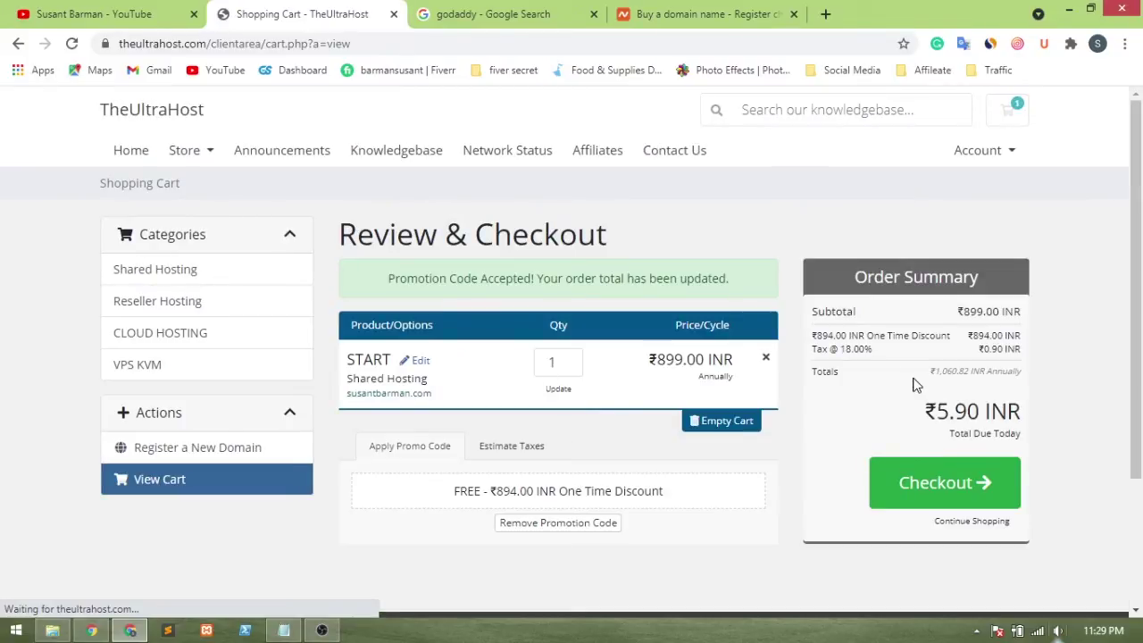
Step: Highlight the total due today in the order summary and proceed to checkout
{"action": "left_click_drag", "start_coordinate": [925, 411], "coordinate": [1049, 416]}
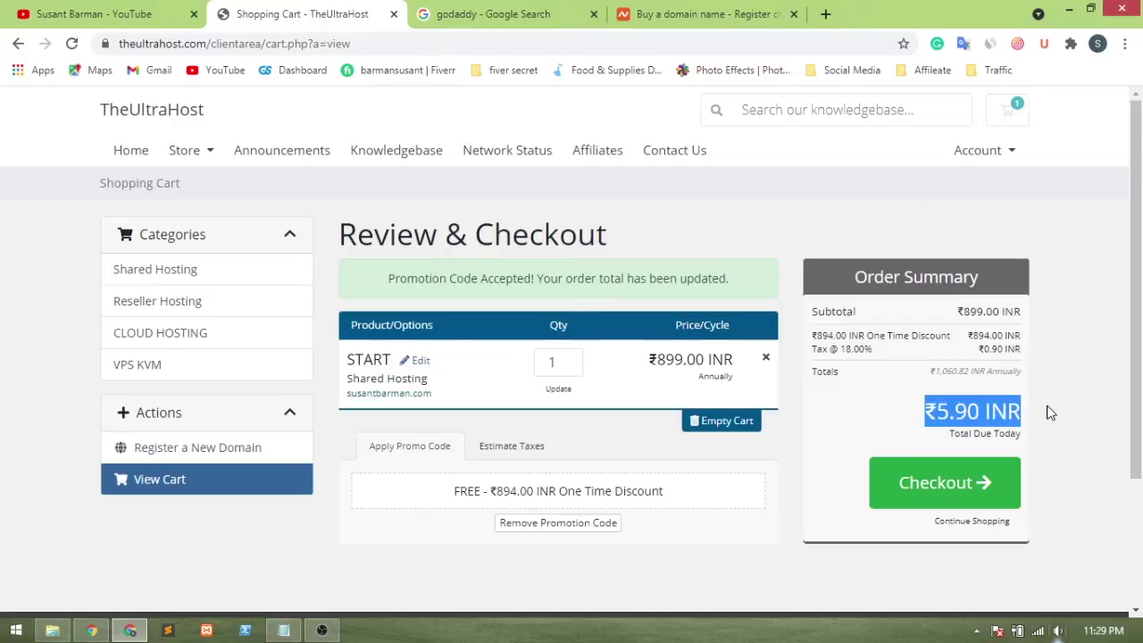
{"action": "scroll", "coordinate": [749, 437], "scroll_direction": "down", "scroll_amount": 2}
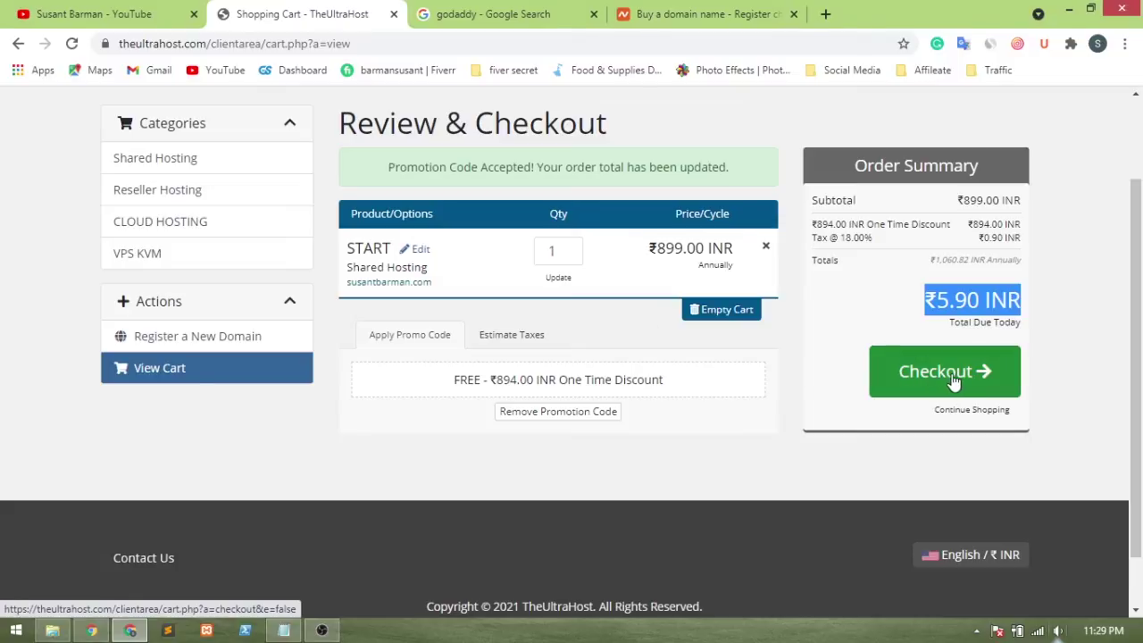
{"action": "left_click", "coordinate": [1023, 378]}
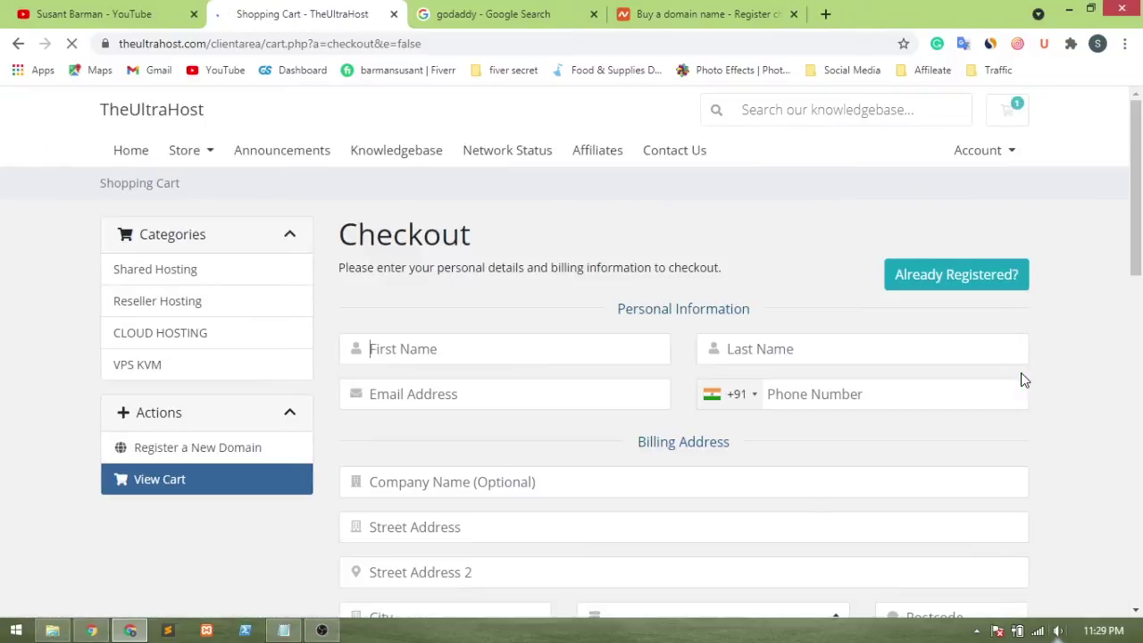
Step: Examine the checkout form's personal information, billing address, account security, payment details and order completion sections
{"action": "scroll", "coordinate": [543, 385], "scroll_direction": "down", "scroll_amount": 2}
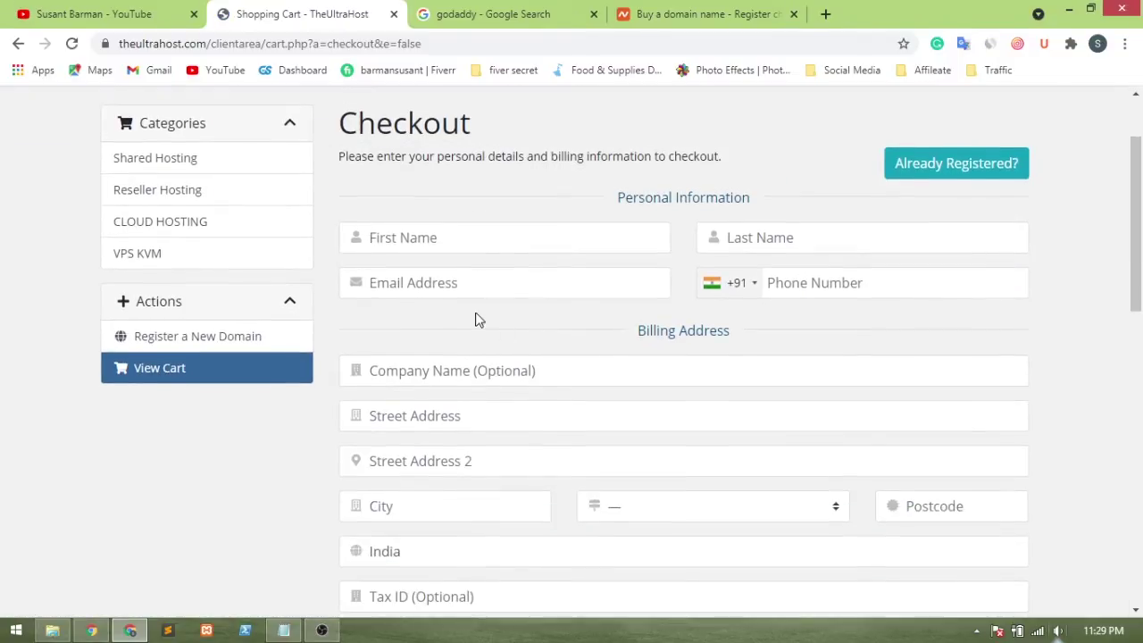
{"action": "scroll", "coordinate": [493, 429], "scroll_direction": "down", "scroll_amount": 2}
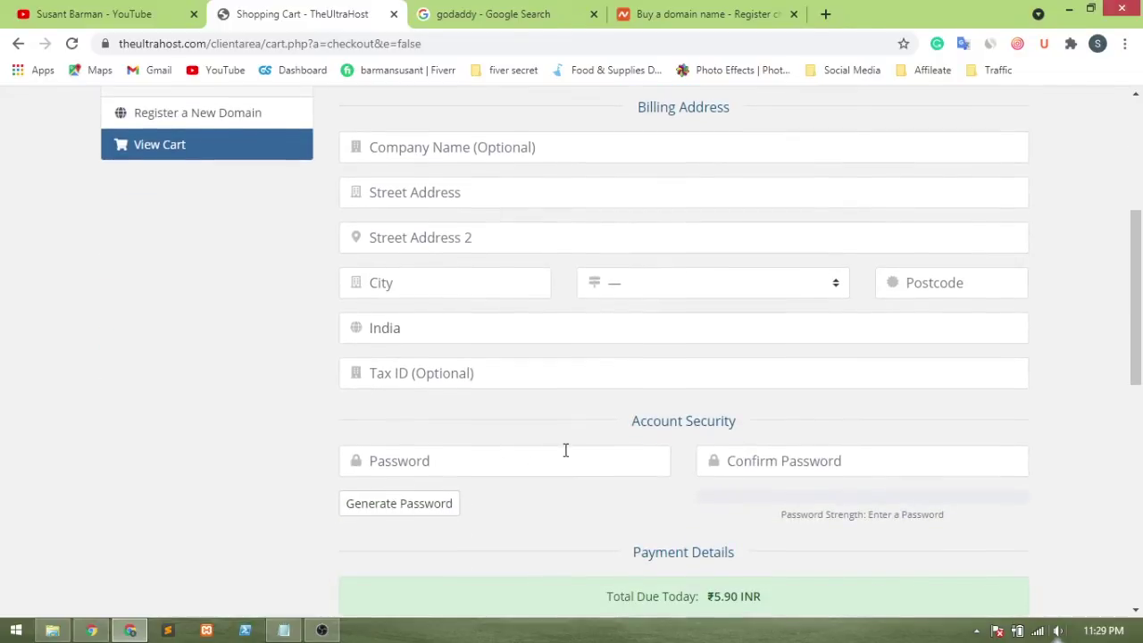
{"action": "scroll", "coordinate": [564, 449], "scroll_direction": "up", "scroll_amount": 4}
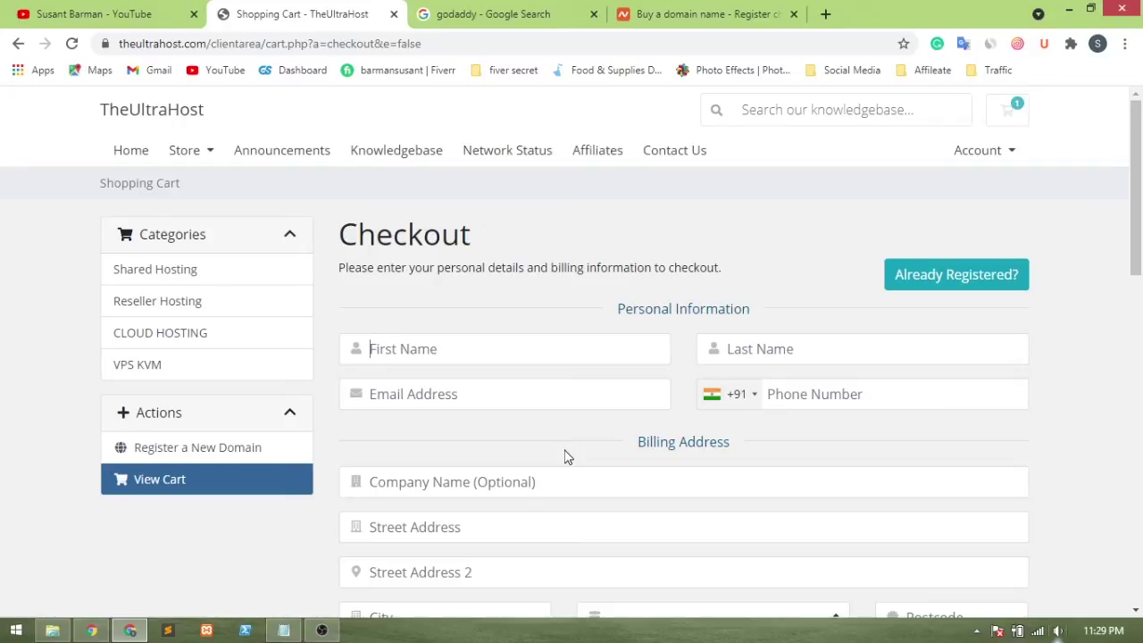
{"action": "scroll", "coordinate": [565, 456], "scroll_direction": "down", "scroll_amount": 1}
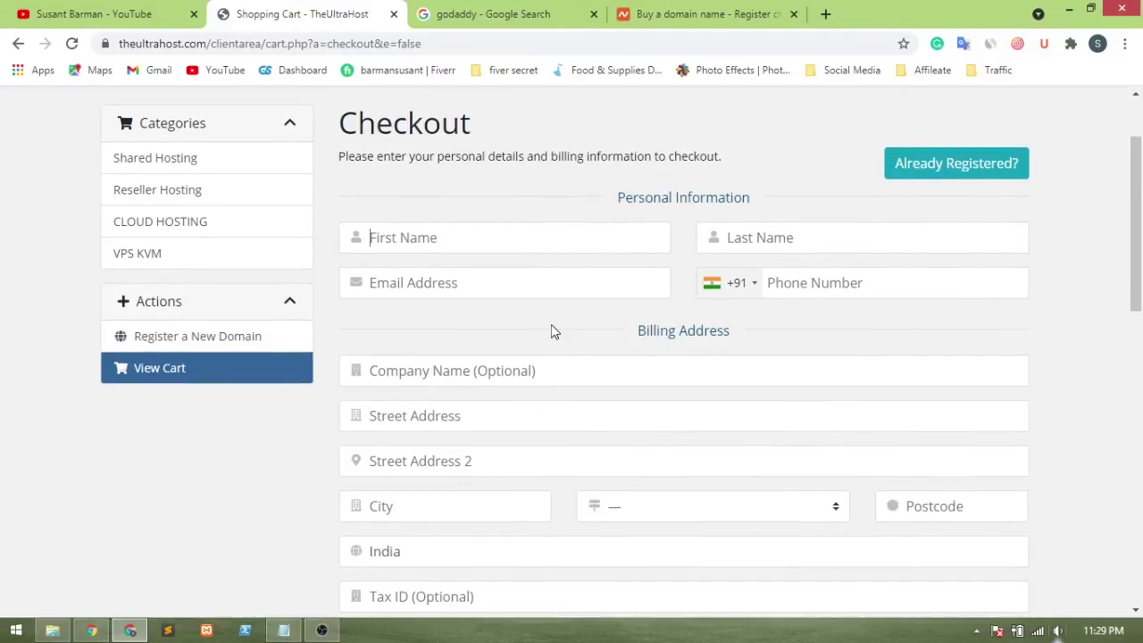
{"action": "scroll", "coordinate": [553, 331], "scroll_direction": "down", "scroll_amount": 2}
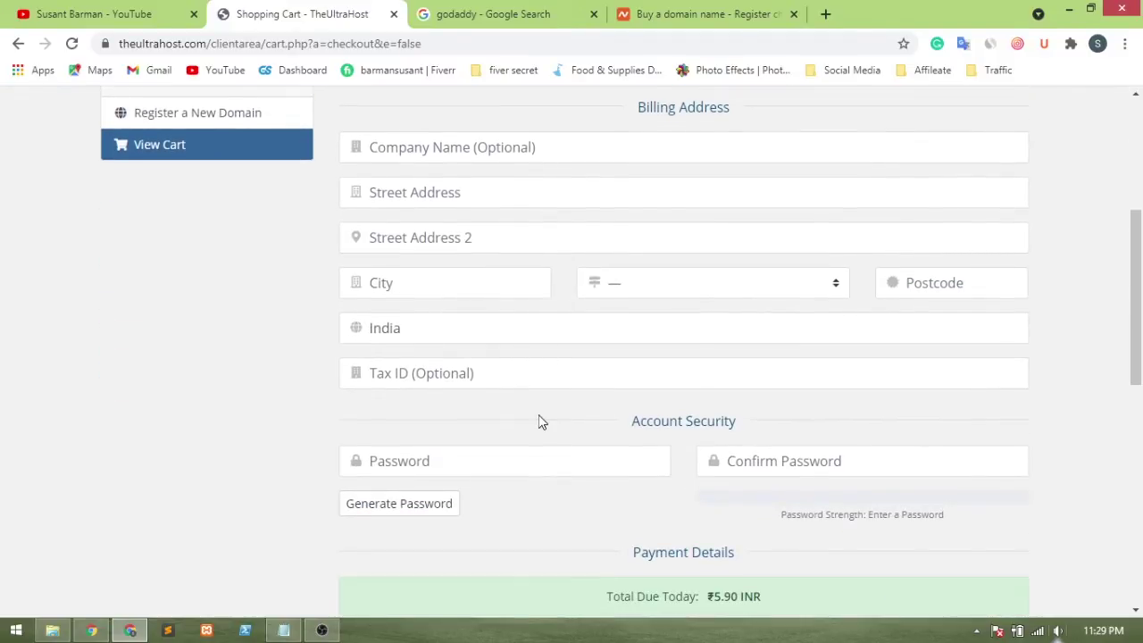
{"action": "scroll", "coordinate": [538, 421], "scroll_direction": "down", "scroll_amount": 1}
{"action": "scroll", "coordinate": [539, 422], "scroll_direction": "down", "scroll_amount": 2}
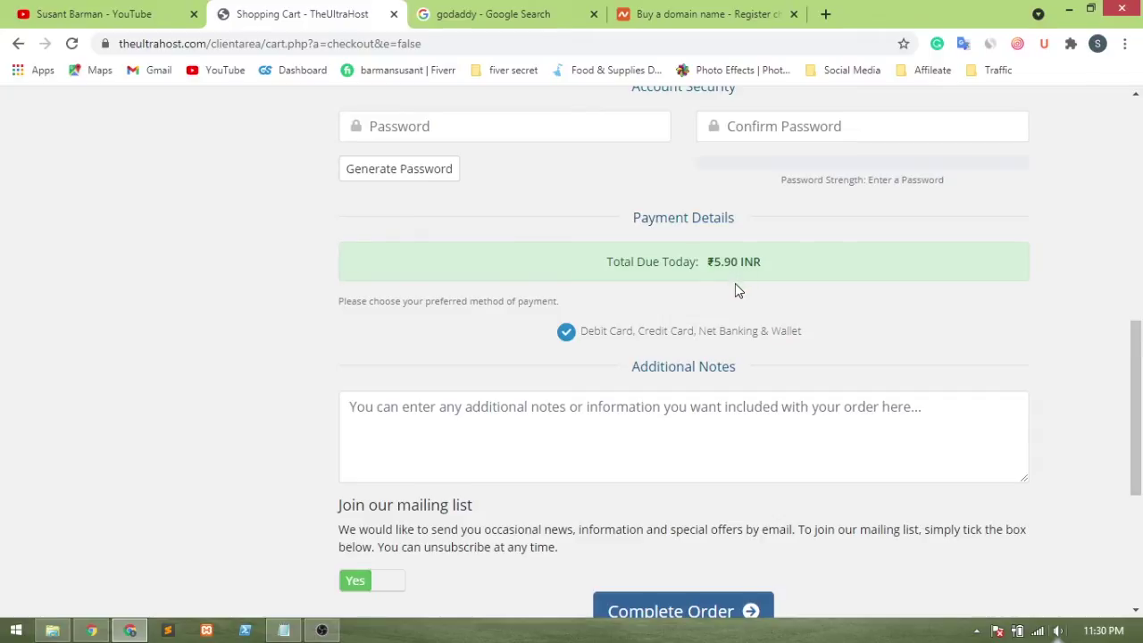
{"action": "scroll", "coordinate": [735, 283], "scroll_direction": "up", "scroll_amount": 2}
{"action": "scroll", "coordinate": [699, 414], "scroll_direction": "up", "scroll_amount": 4}
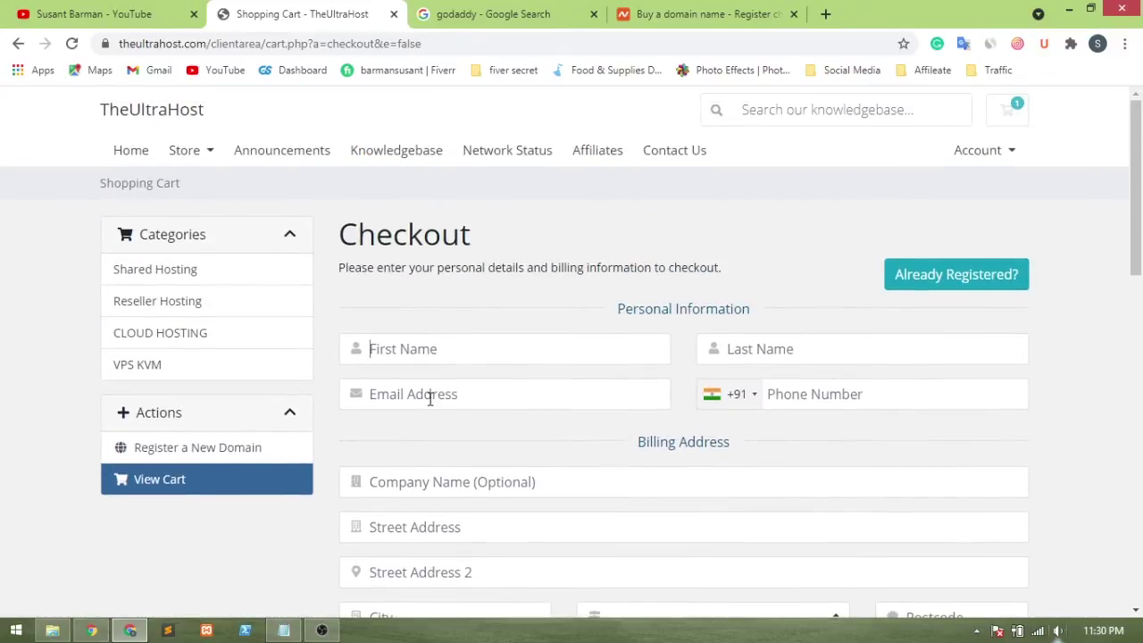
{"action": "scroll", "coordinate": [419, 396], "scroll_direction": "down", "scroll_amount": 2}
{"action": "scroll", "coordinate": [467, 382], "scroll_direction": "down", "scroll_amount": 2}
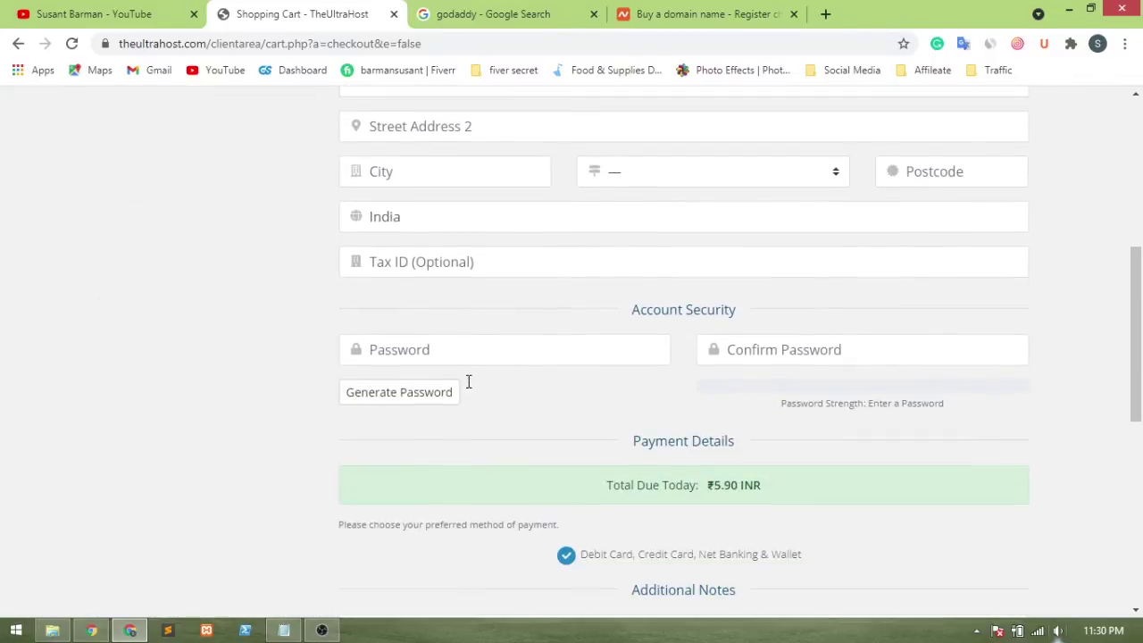
{"action": "scroll", "coordinate": [569, 363], "scroll_direction": "down", "scroll_amount": 1}
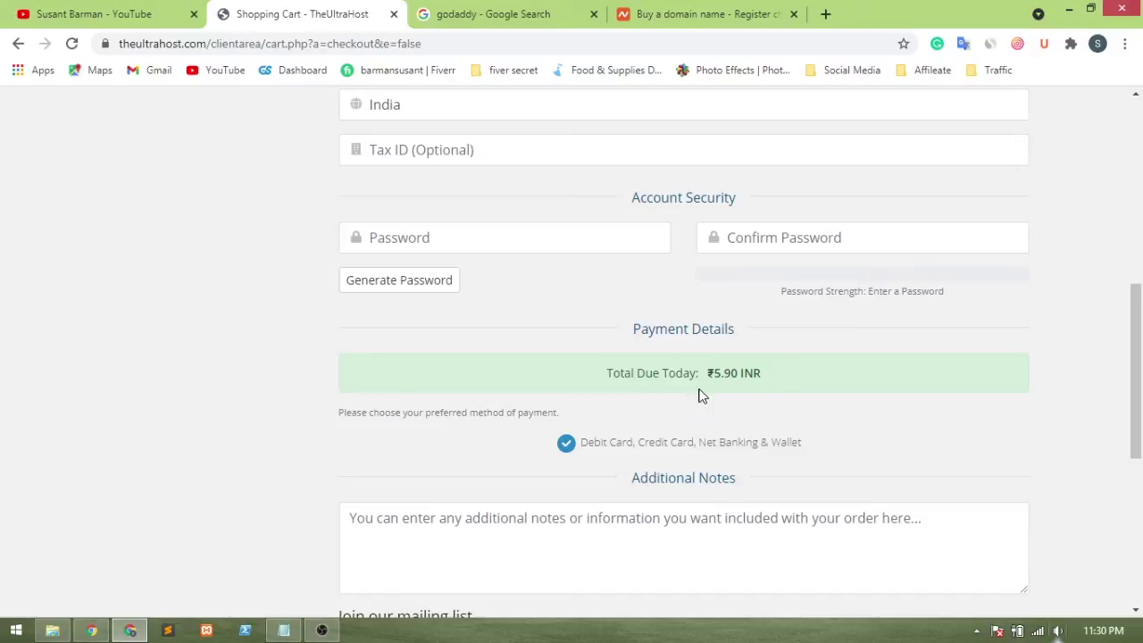
{"action": "scroll", "coordinate": [709, 393], "scroll_direction": "down", "scroll_amount": 3}
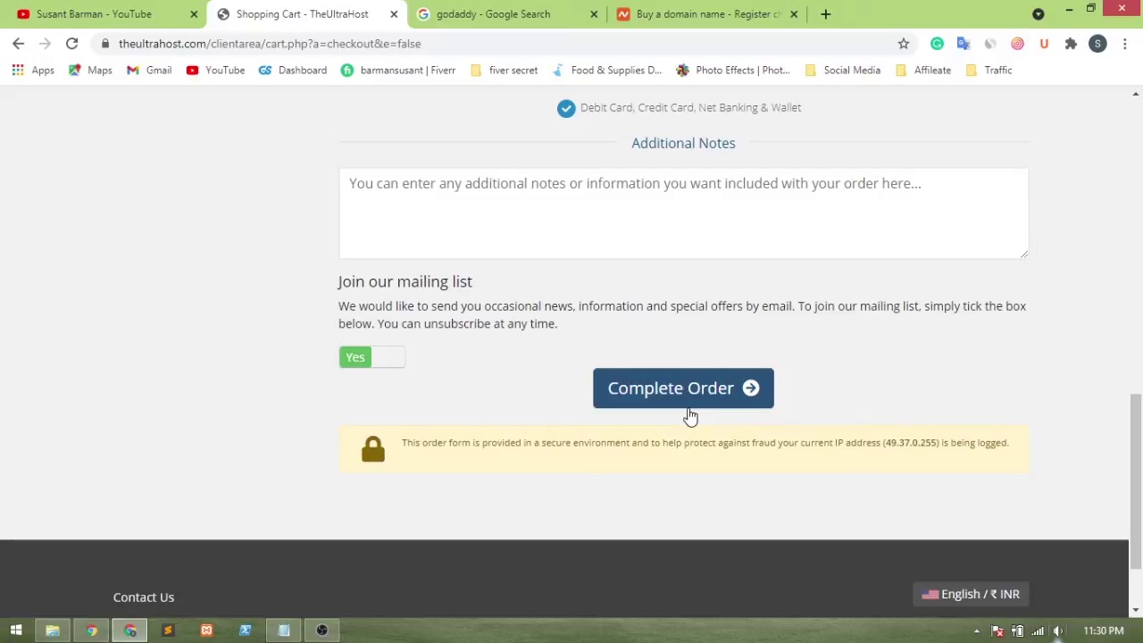
{"action": "scroll", "coordinate": [690, 416], "scroll_direction": "up", "scroll_amount": 10}
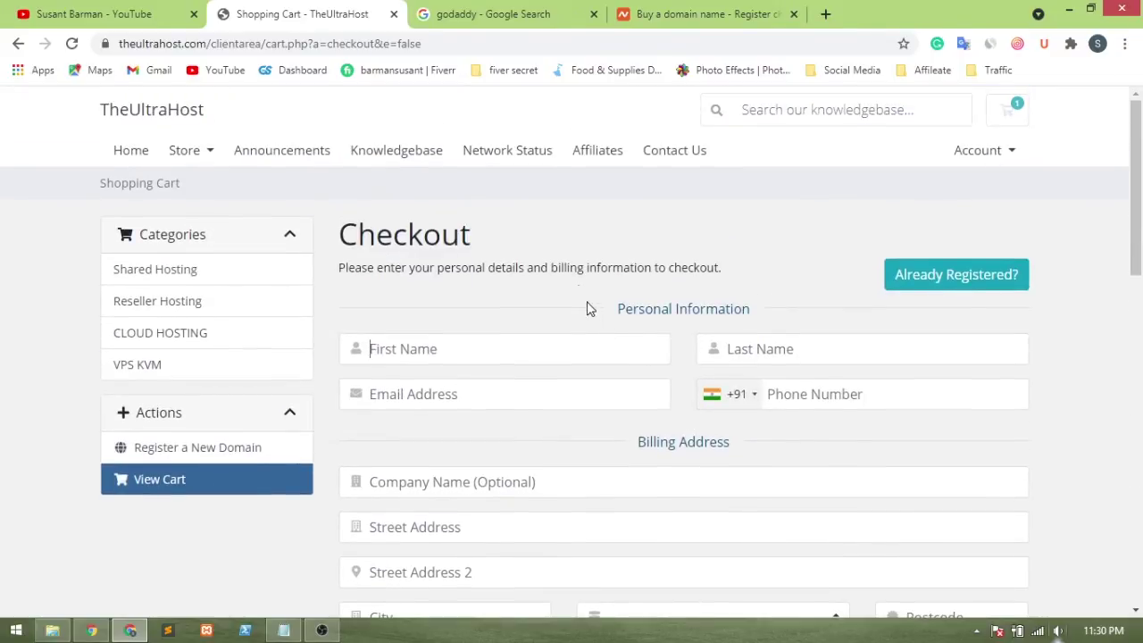
{"action": "scroll", "coordinate": [579, 289], "scroll_direction": "down", "scroll_amount": 5}
{"action": "scroll", "coordinate": [579, 289], "scroll_direction": "down", "scroll_amount": 5}
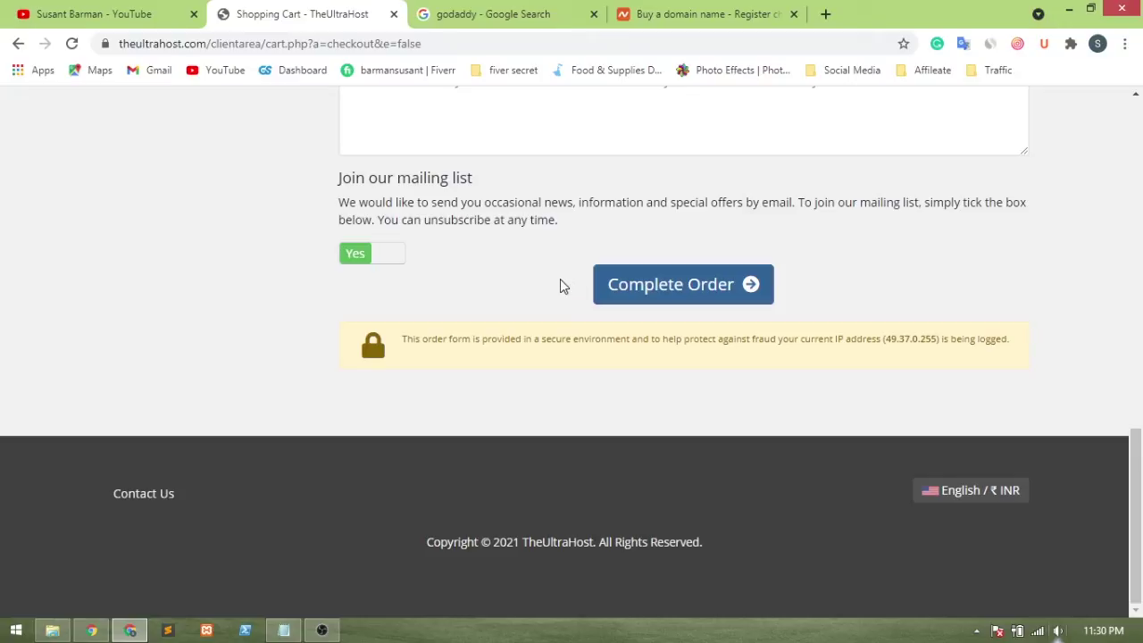
{"action": "scroll", "coordinate": [539, 302], "scroll_direction": "up", "scroll_amount": 10}
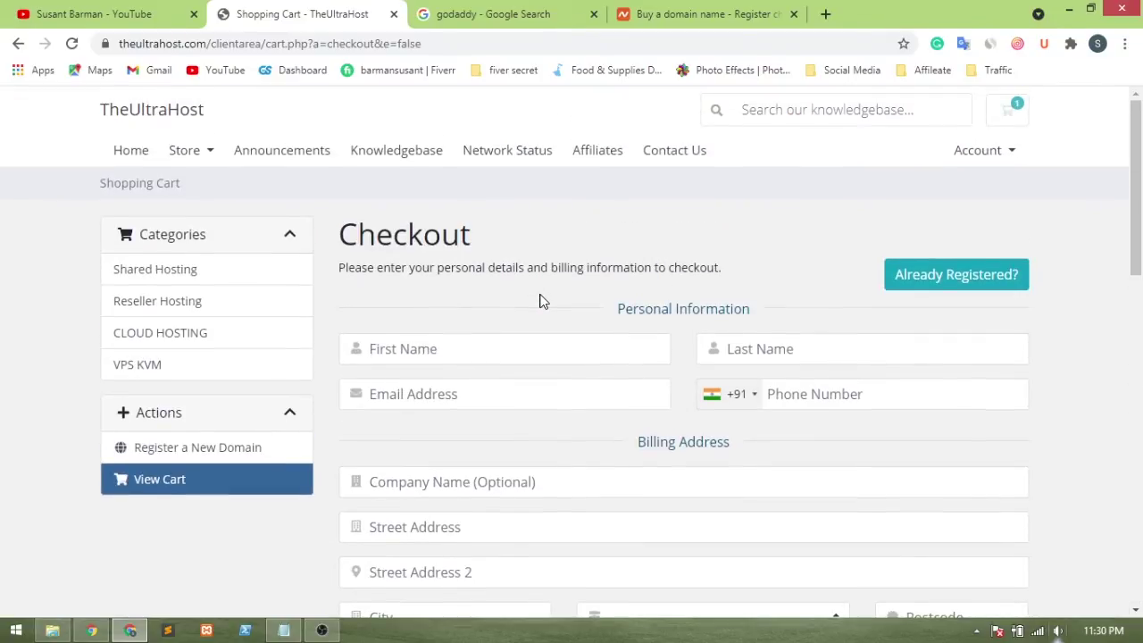
{"action": "scroll", "coordinate": [540, 301], "scroll_direction": "down", "scroll_amount": 5}
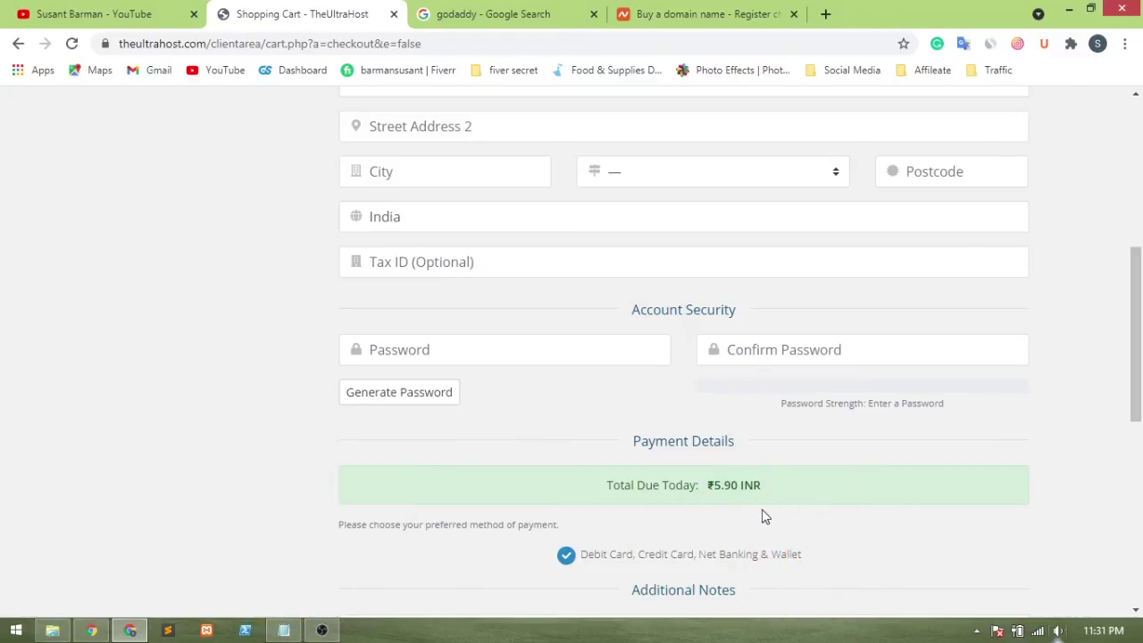
{"action": "scroll", "coordinate": [764, 516], "scroll_direction": "up", "scroll_amount": 1}
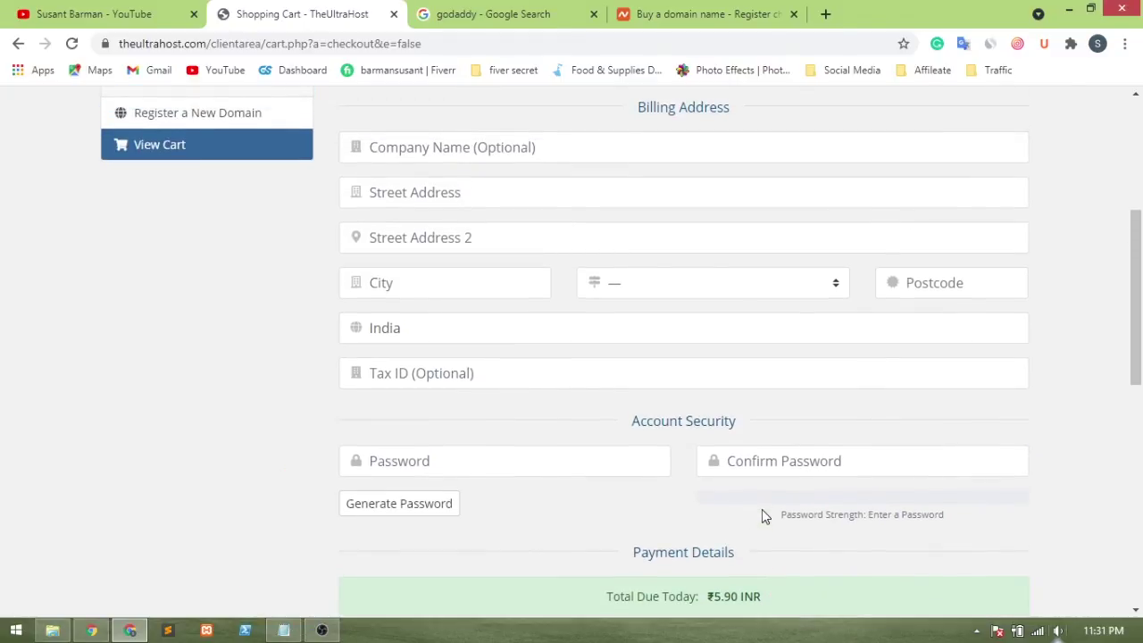